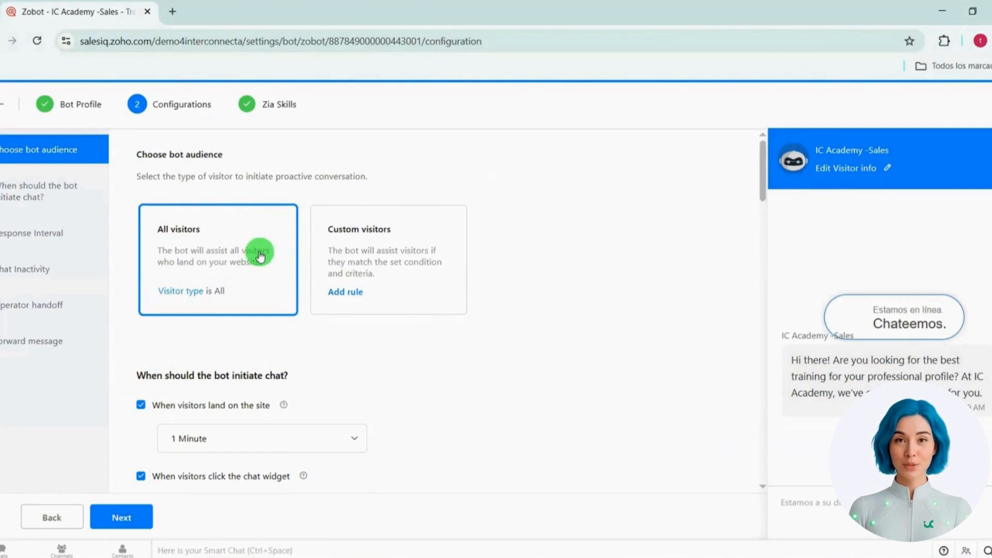
Open a custom-visitor audience rule and review the available criteria fields
left_click(346, 293)
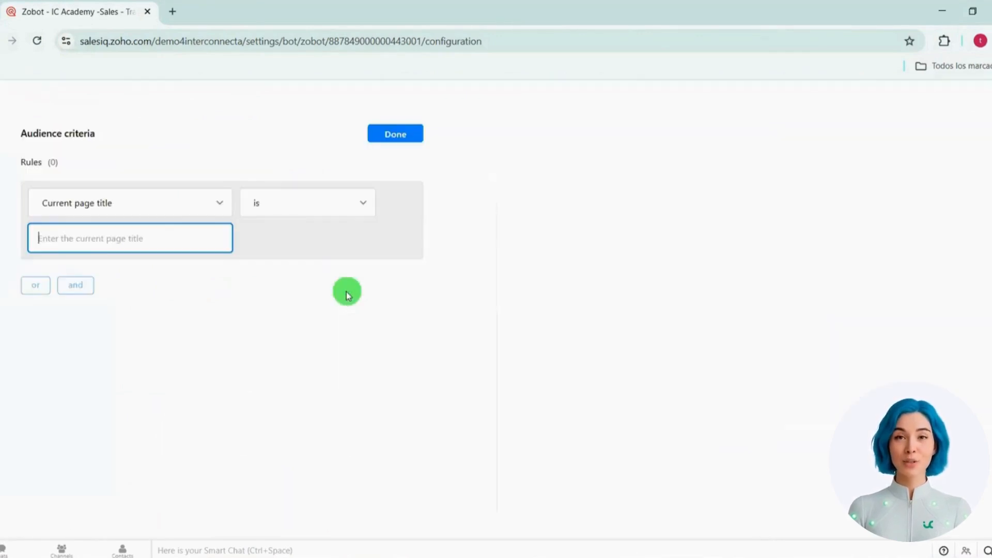
left_click(176, 205)
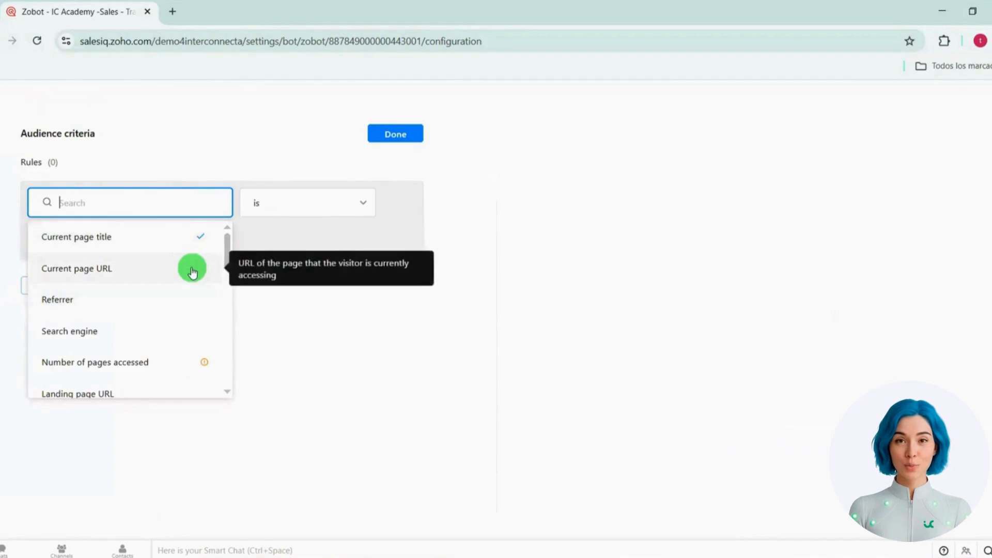
scroll(185, 310, "down", 5)
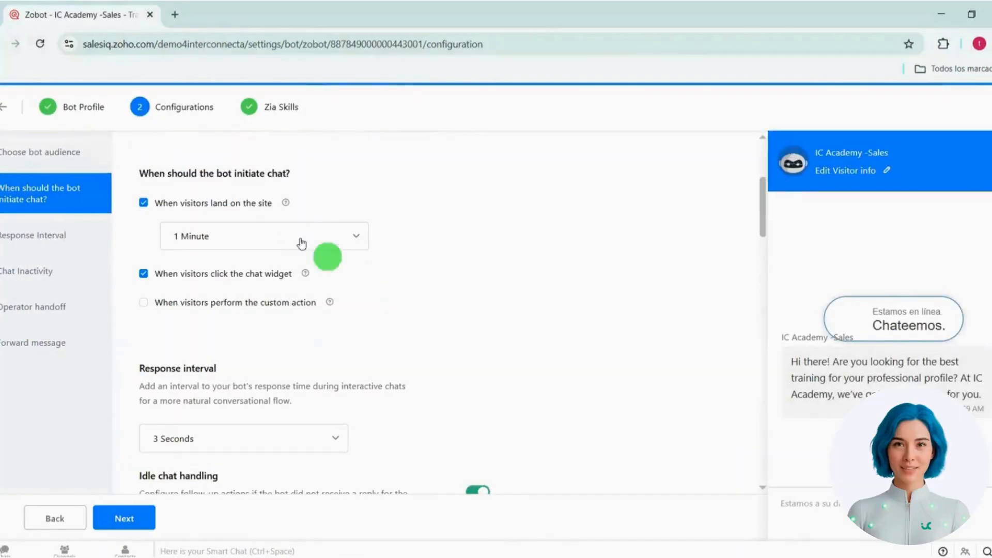
Review the chat initiation timing and response interval settings
left_click(302, 243)
left_click(439, 239)
scroll(398, 294, "down", 3)
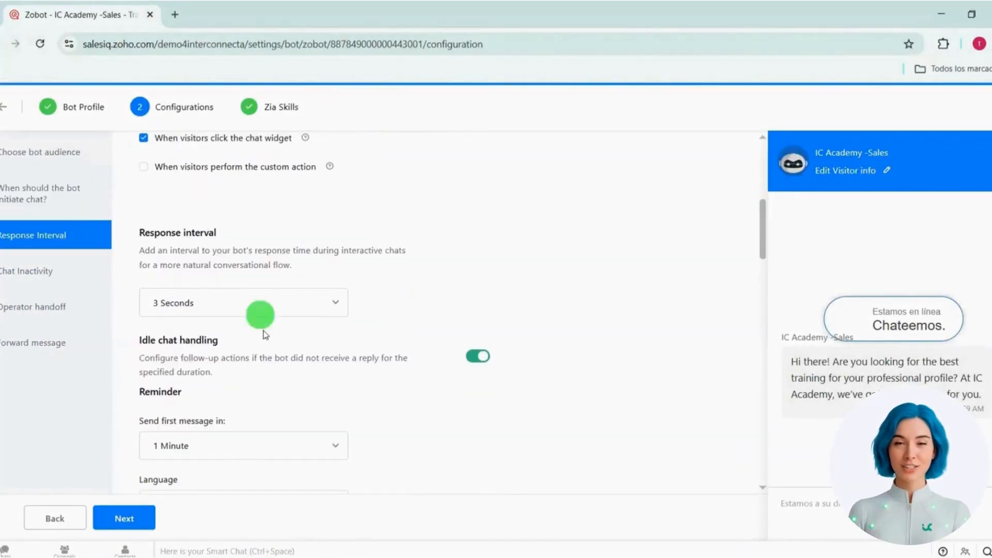
left_click(281, 305)
left_click(475, 289)
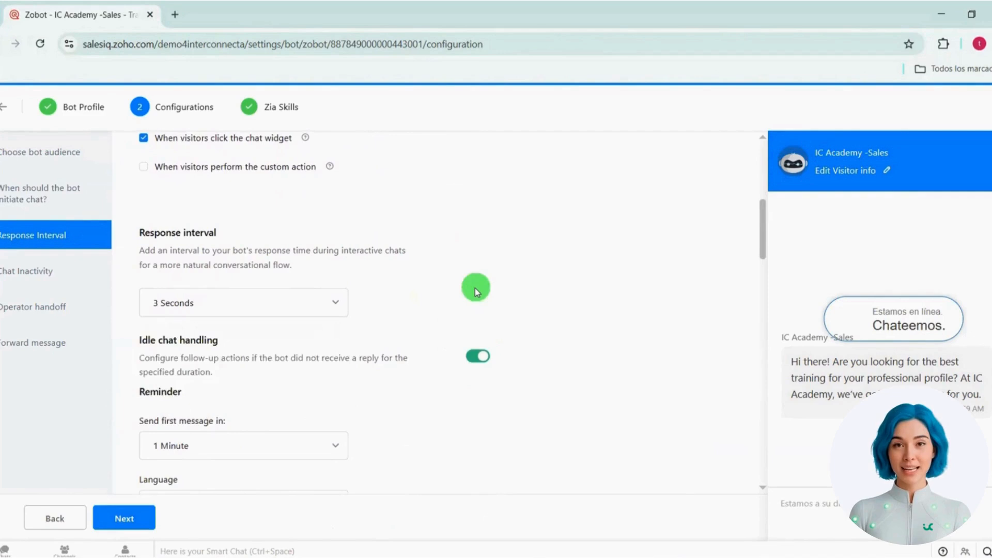
scroll(476, 289, "down", 3)
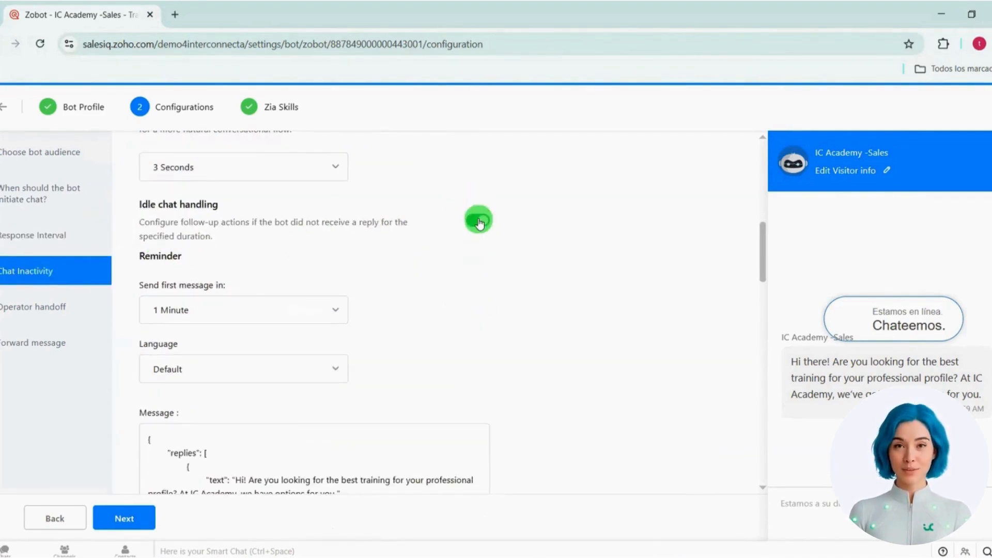
Review the idle chat reminder delay, language options and reminder message
left_click(336, 311)
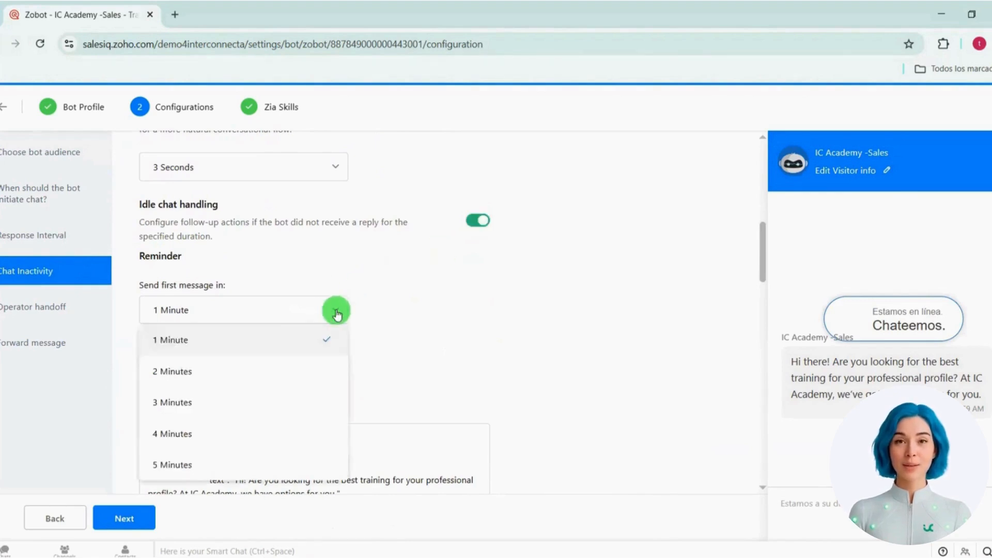
left_click(437, 310)
left_click(321, 362)
scroll(272, 284, "down", 10)
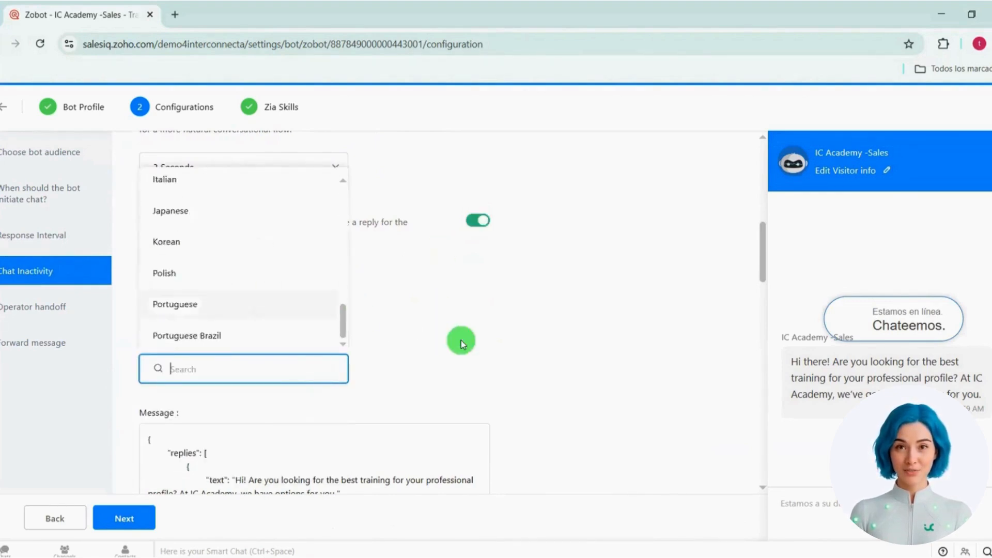
scroll(463, 340, "down", 4)
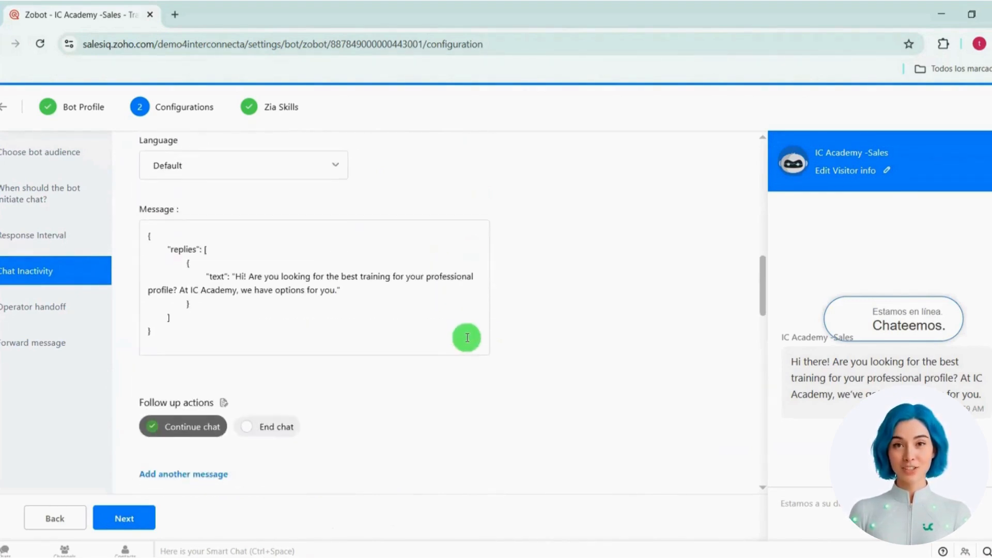
scroll(466, 337, "down", 1)
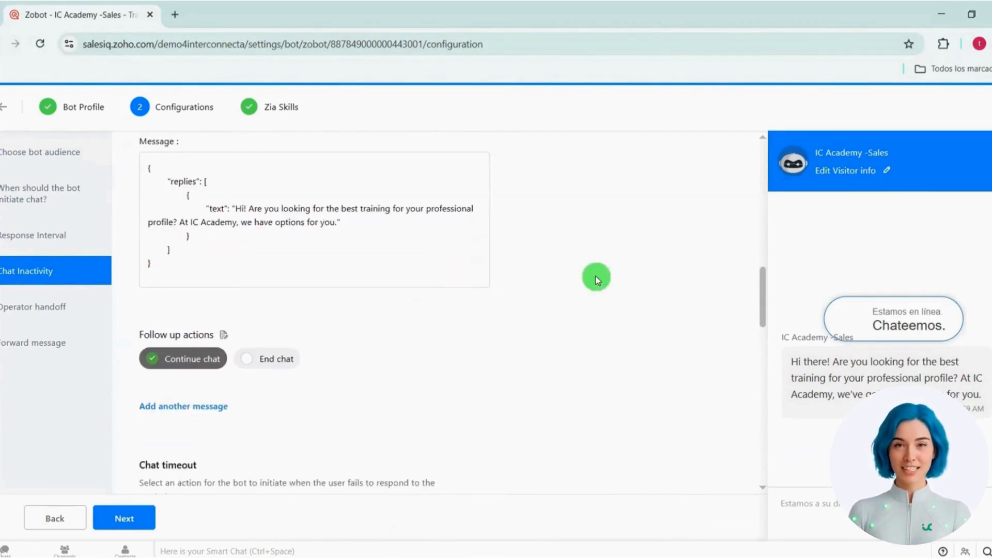
scroll(596, 277, "down", 2)
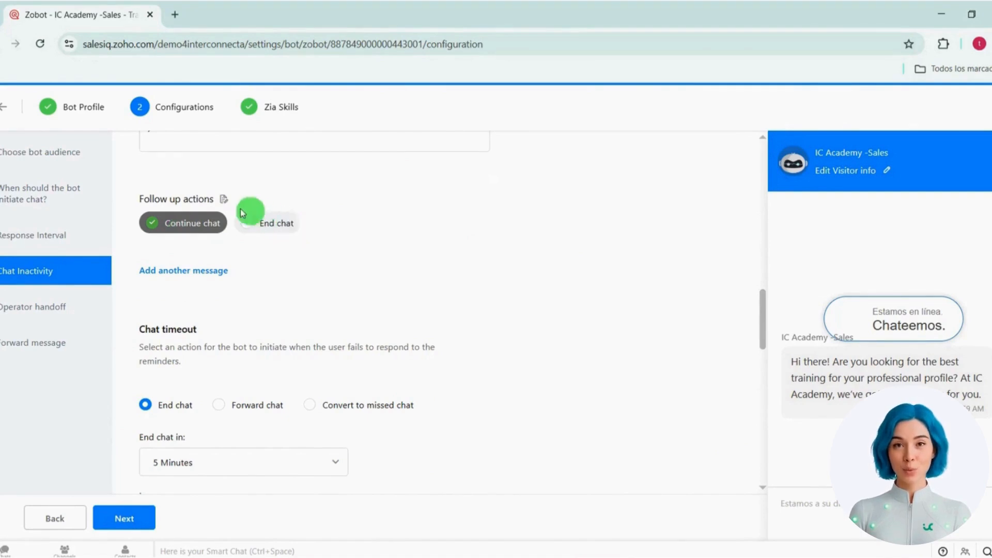
Open the follow-up action messages, review the continue and end chat texts, and close them
left_click(223, 199)
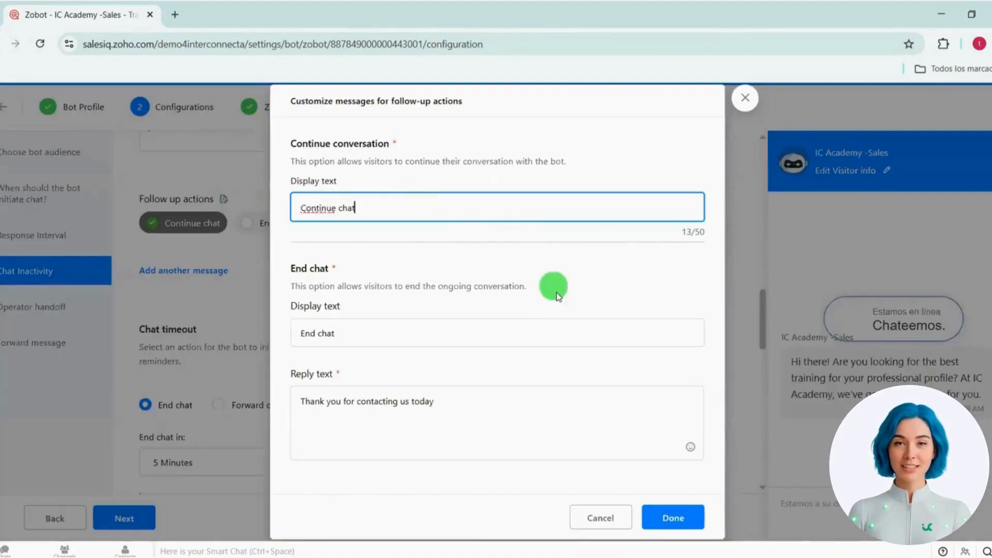
scroll(565, 311, "down", 3)
left_click(500, 428)
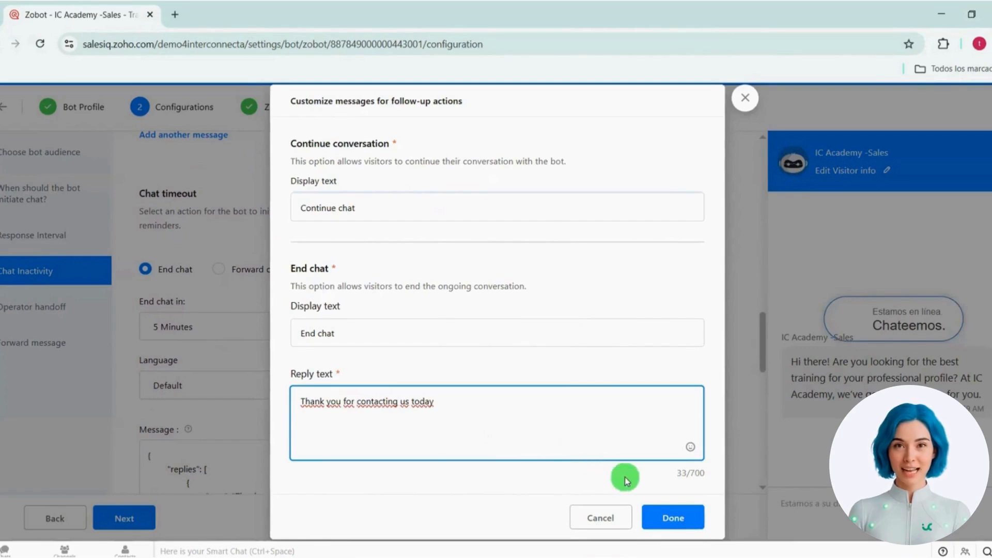
left_click(658, 511)
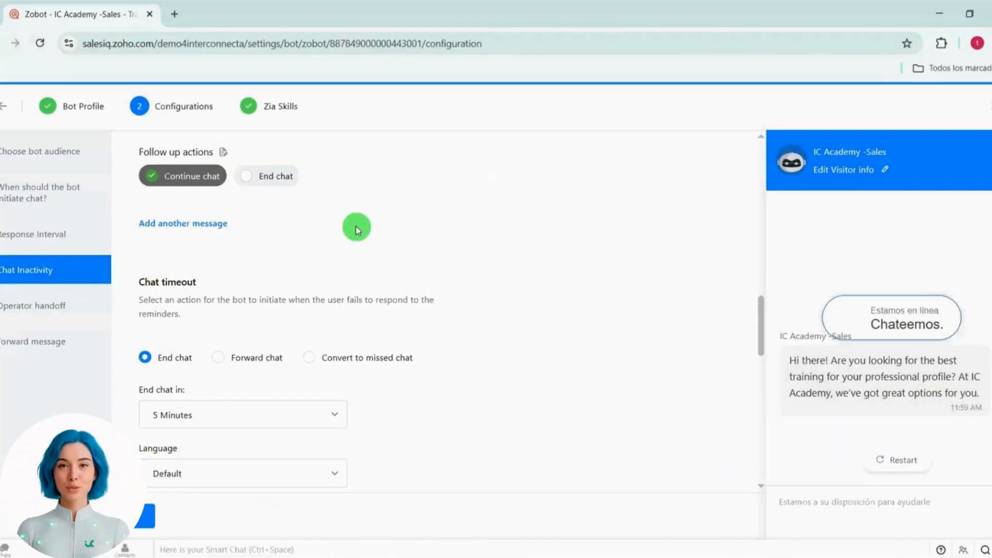
Try the Forward chat and Convert to missed chat timeout actions before reselecting End chat
scroll(187, 284, "down", 1)
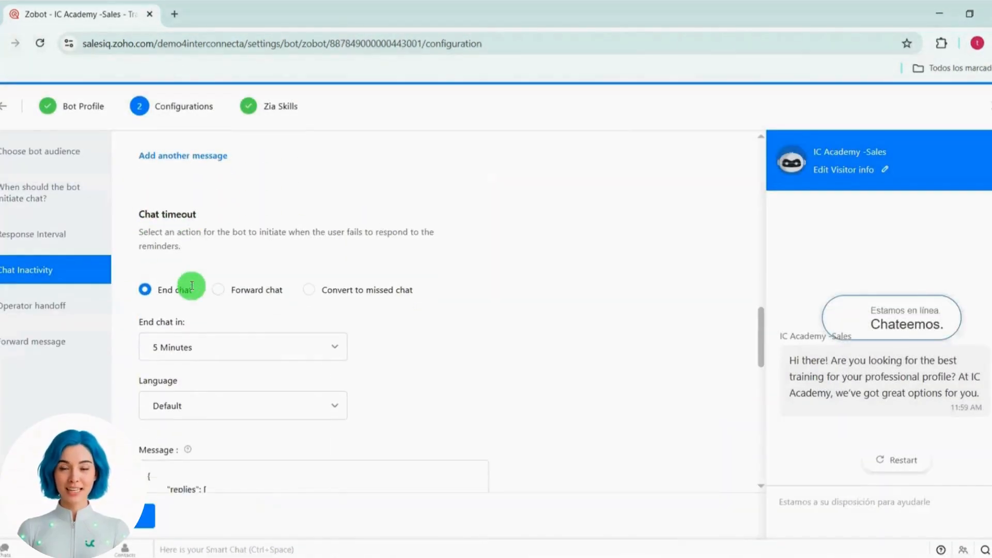
scroll(166, 261, "down", 1)
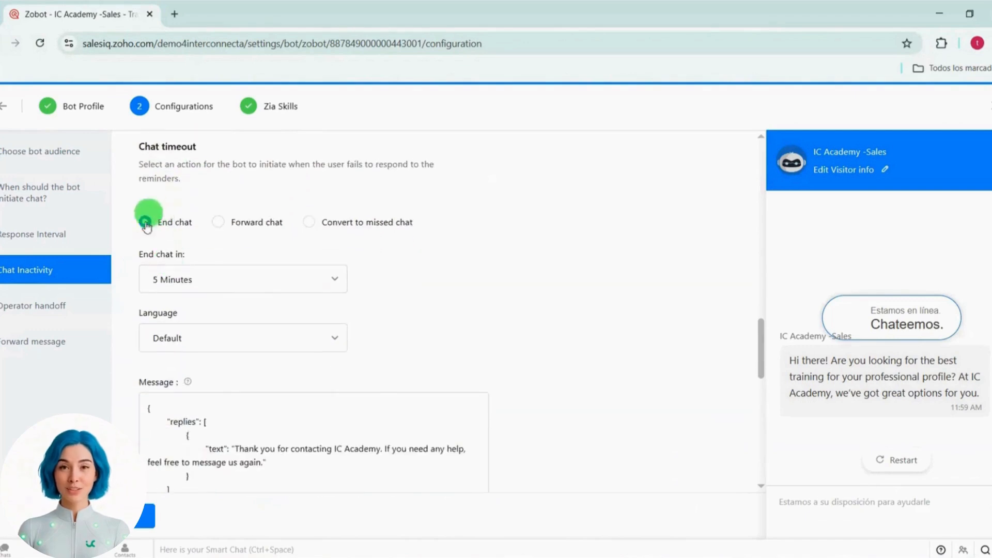
scroll(207, 297, "down", 2)
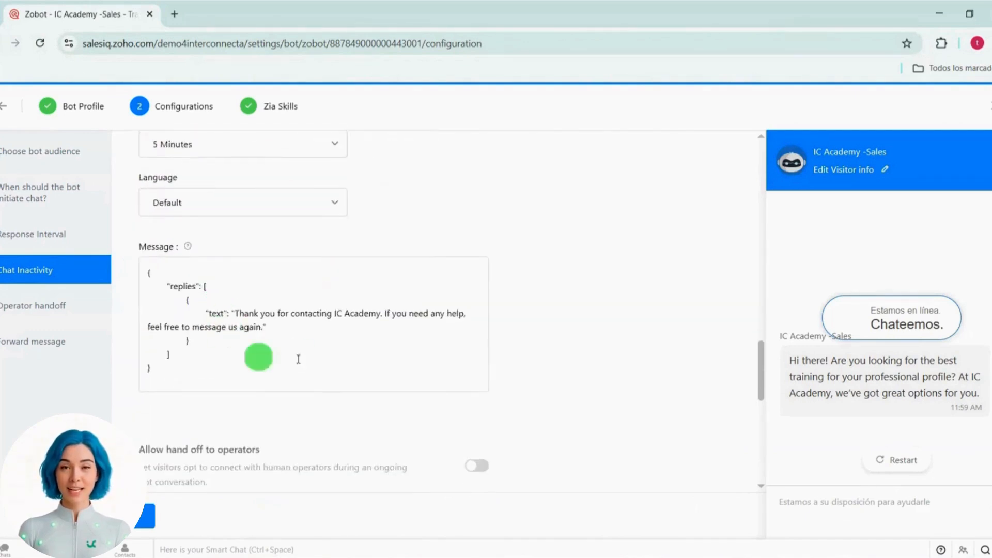
scroll(395, 366, "up", 2)
scroll(397, 369, "down", 1)
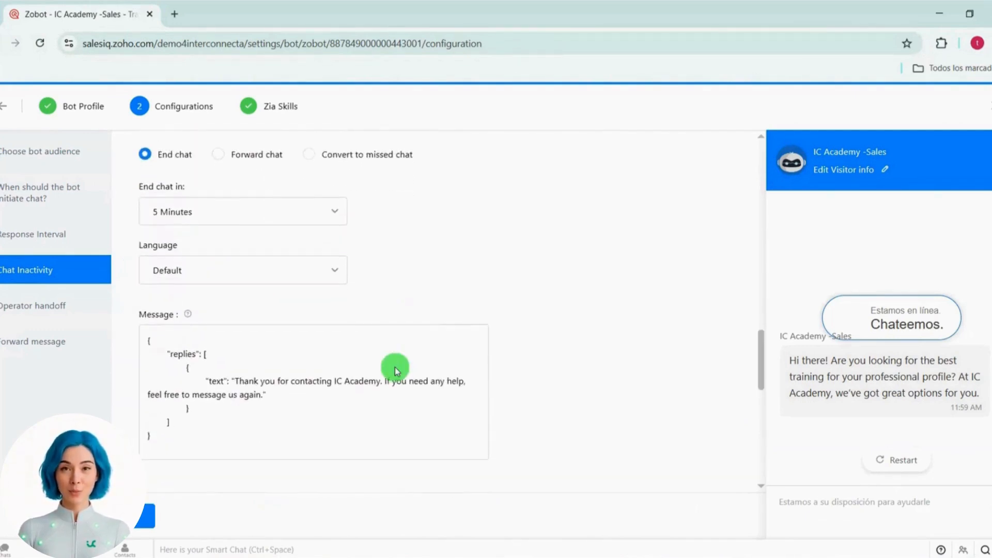
left_click(246, 157)
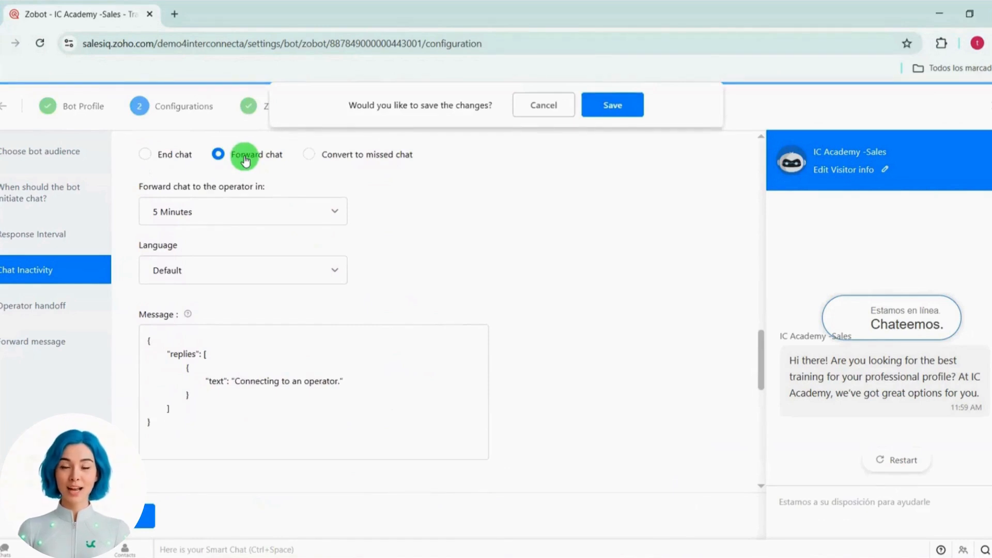
left_click(337, 157)
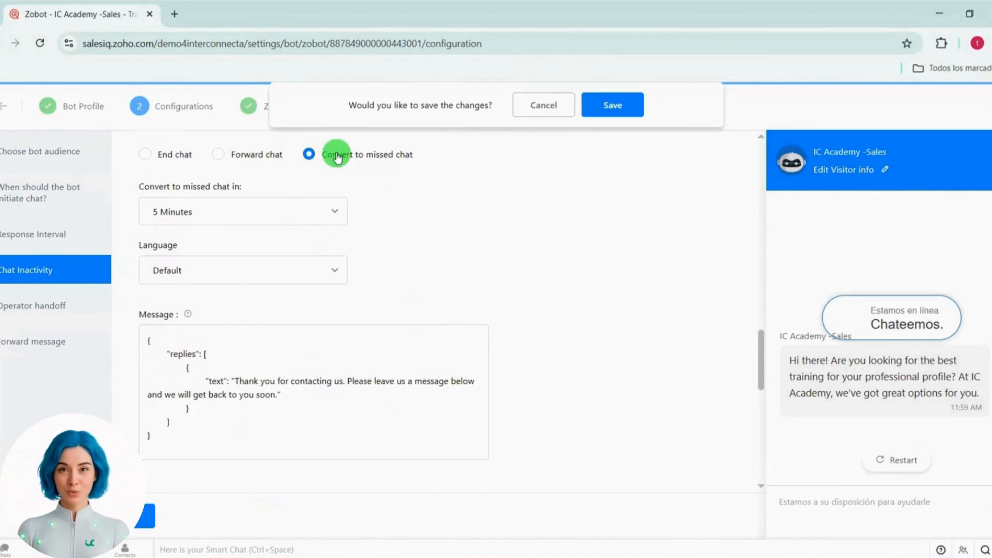
left_click(170, 153)
Enable hand off to operators
scroll(339, 357, "down", 4)
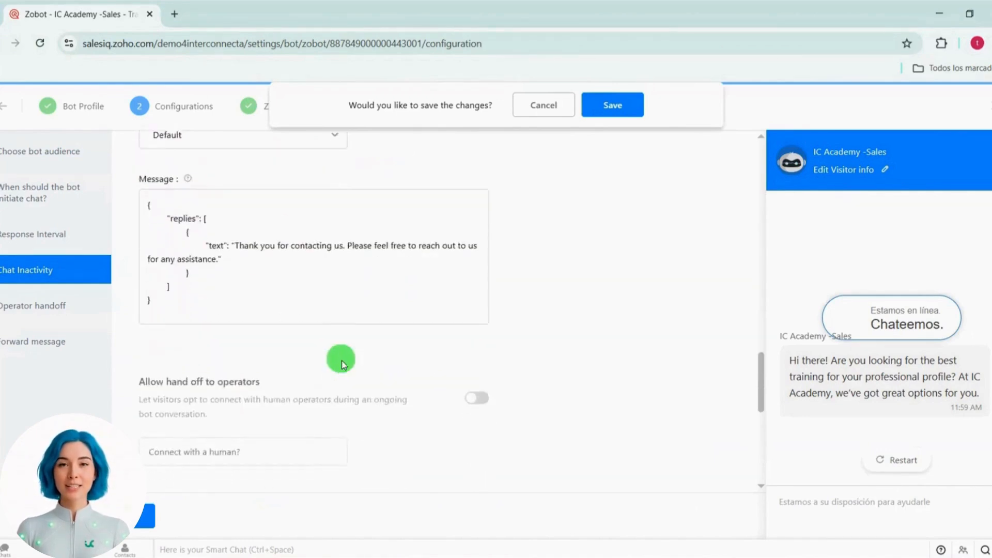
scroll(362, 341, "down", 1)
left_click(475, 262)
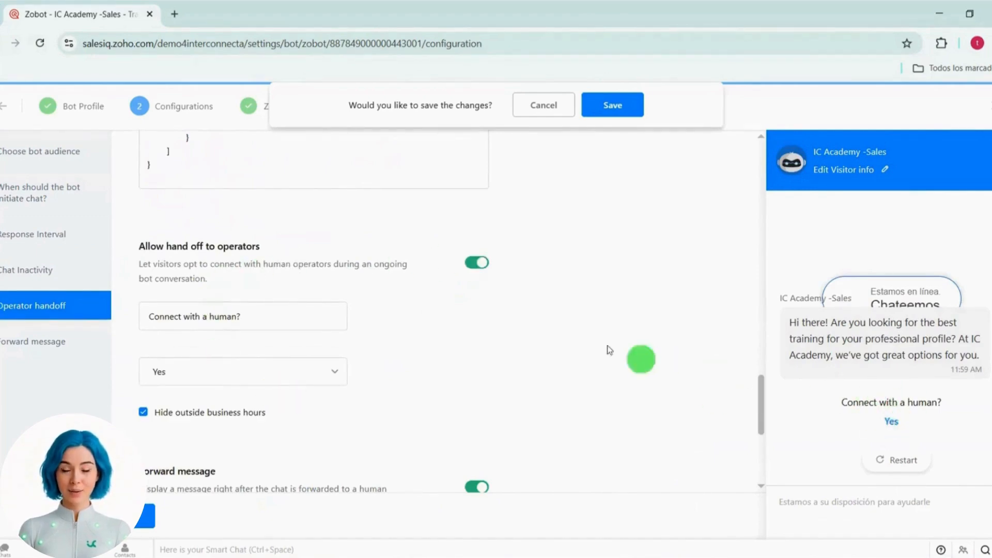
Continue to the Zia Skills step of the bot setup
scroll(491, 289, "down", 5)
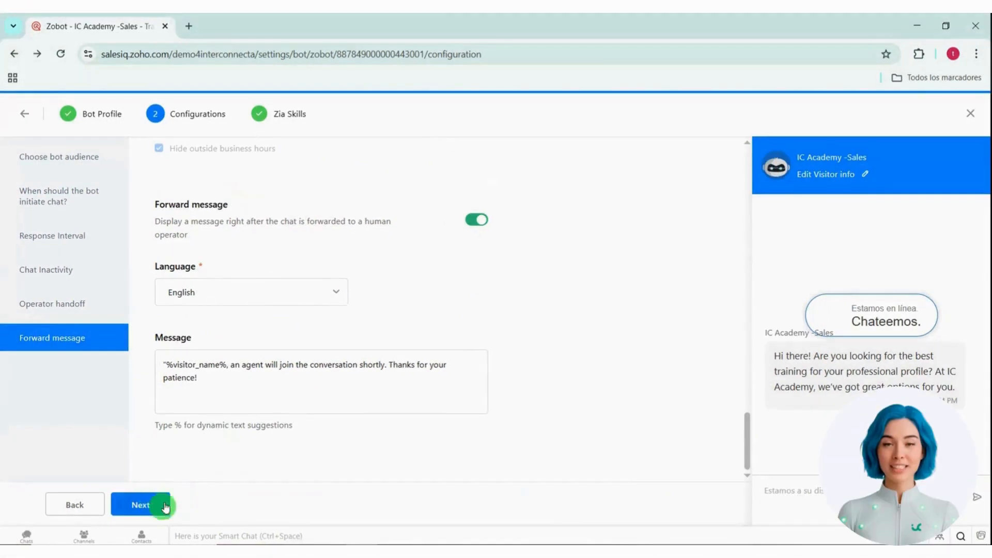
left_click(141, 504)
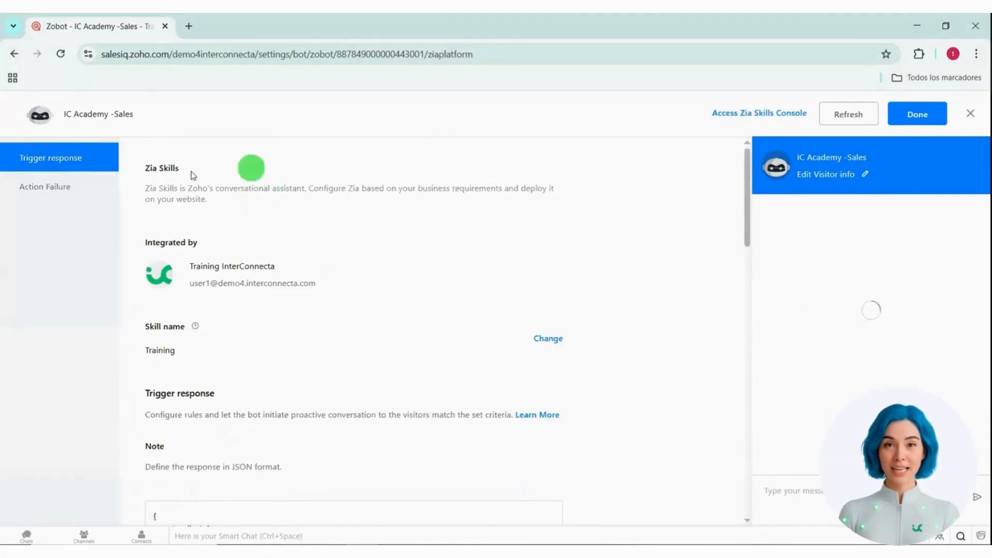
Review the Zia Skills integration, trigger response and action failure messages
left_click_drag(147, 170, 259, 214)
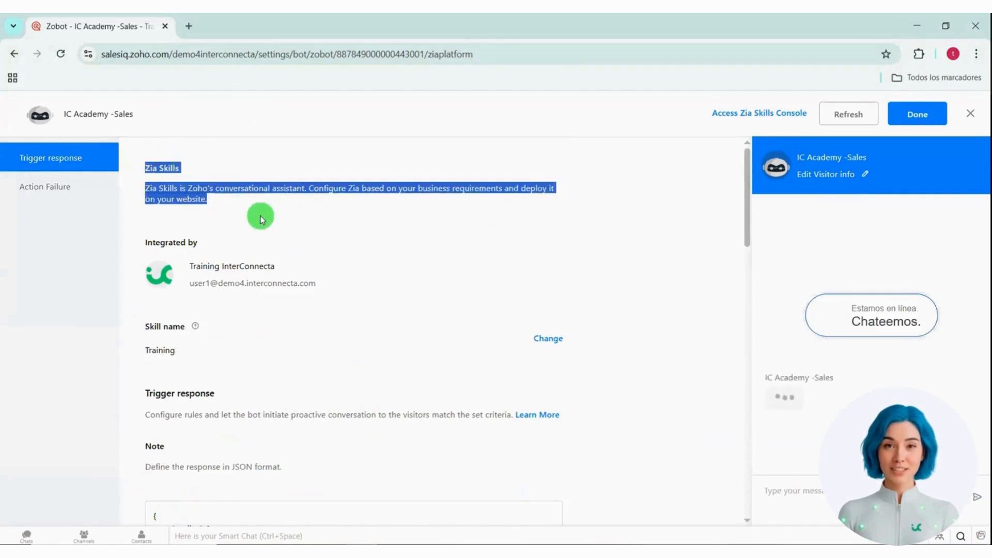
left_click(400, 216)
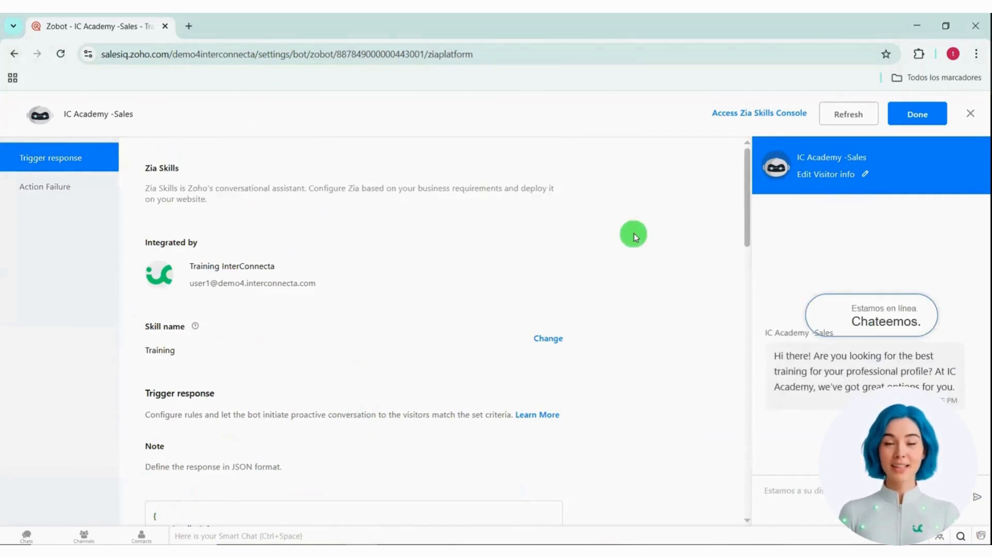
scroll(634, 235, "down", 2)
left_click(538, 212)
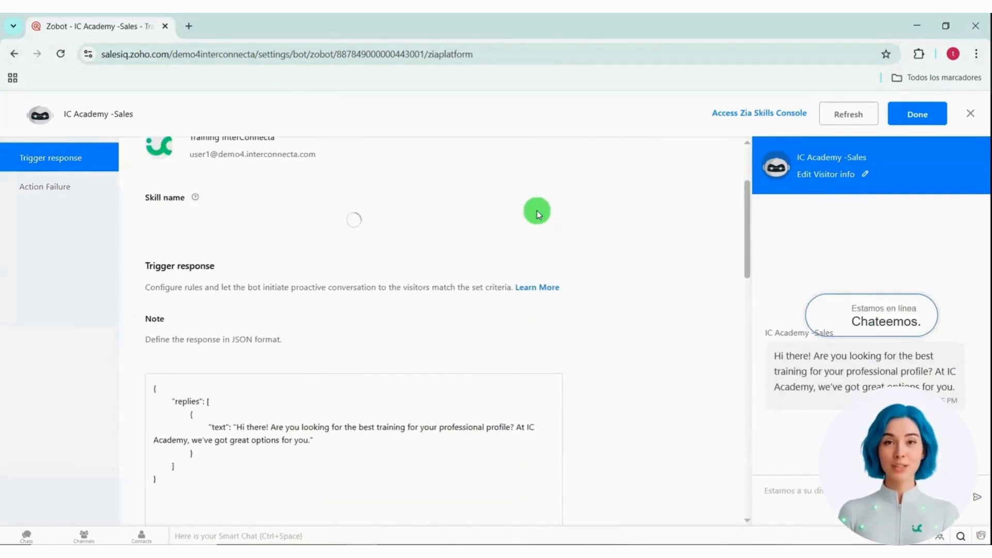
left_click(372, 240)
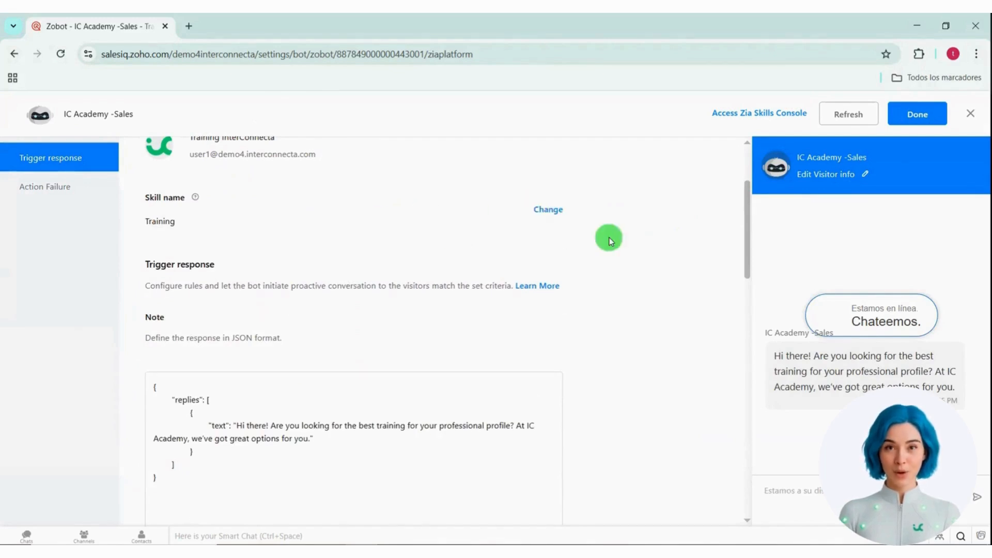
scroll(481, 292, "down", 1)
scroll(474, 297, "down", 1)
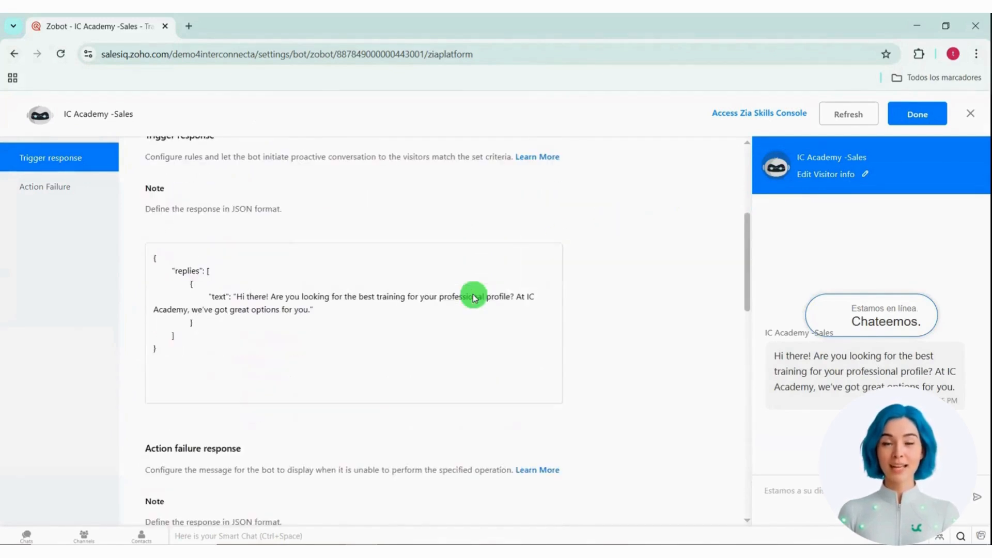
scroll(468, 290, "up", 1)
scroll(214, 320, "down", 1)
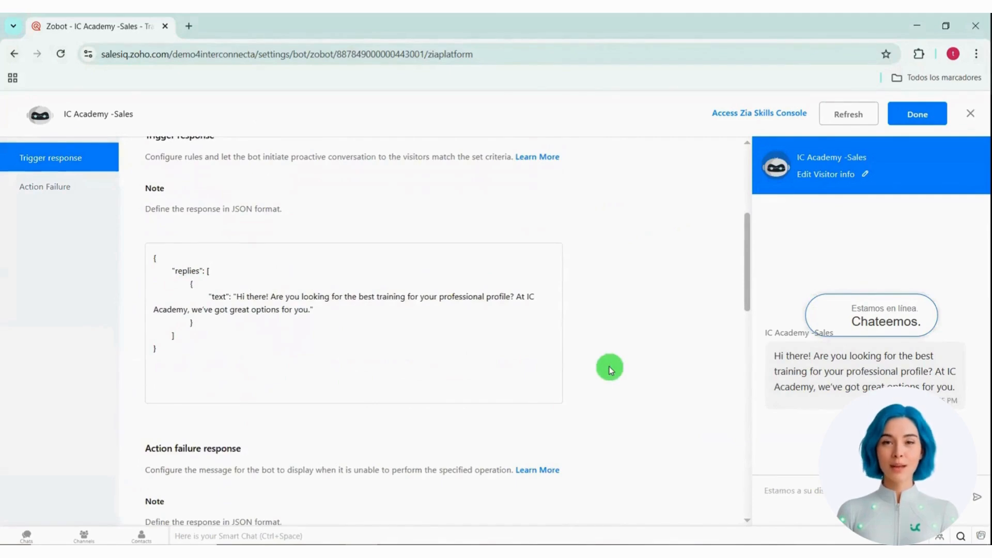
scroll(609, 368, "down", 2)
scroll(610, 368, "down", 4)
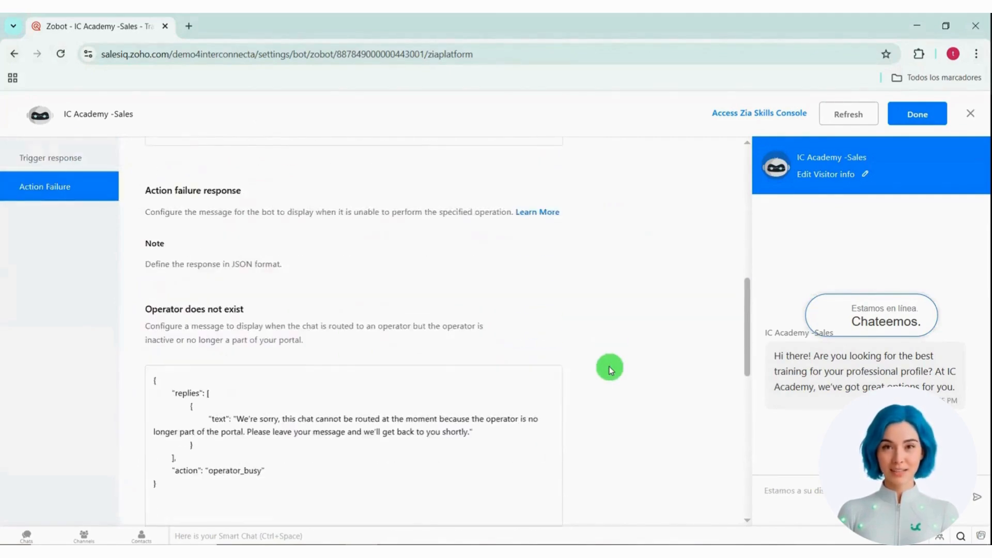
scroll(609, 368, "down", 5)
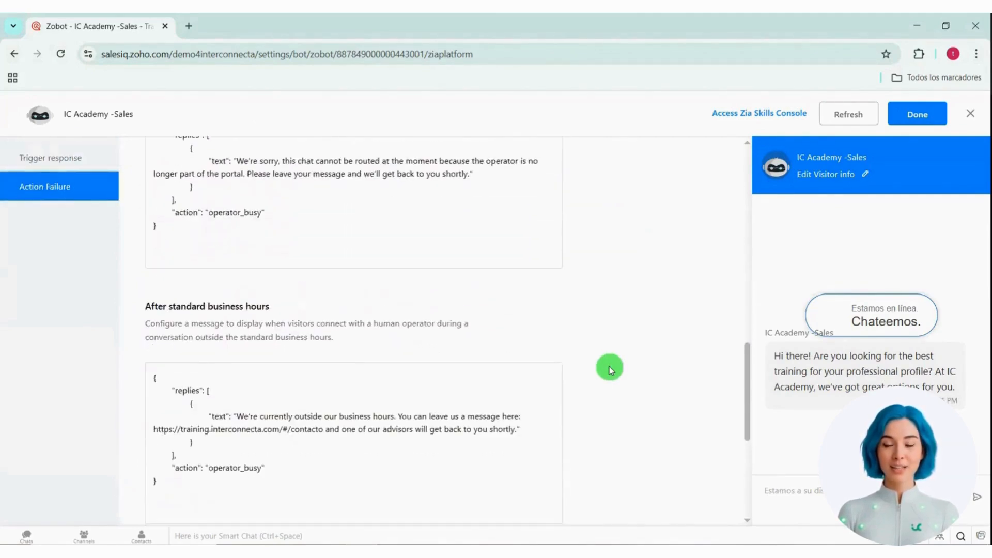
scroll(609, 367, "down", 1)
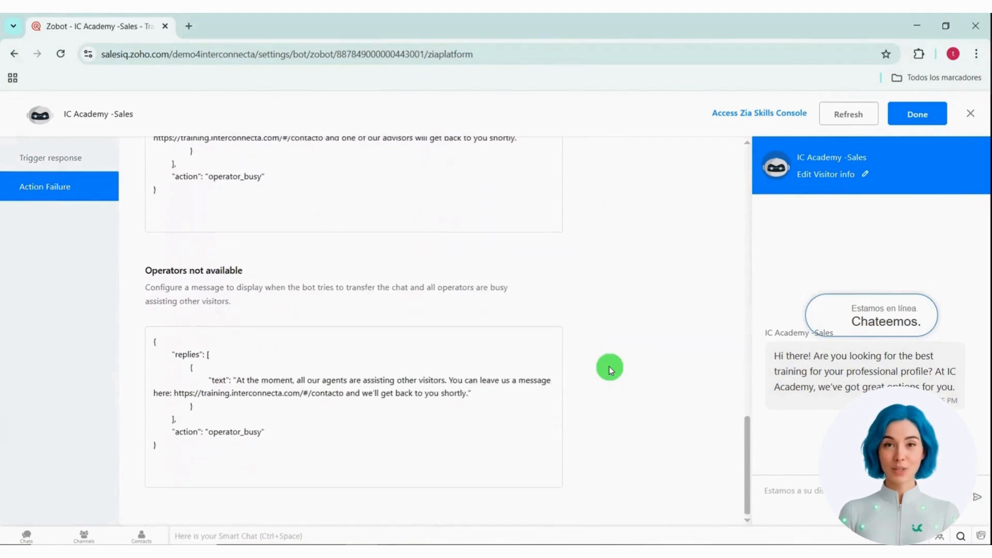
left_click(206, 391)
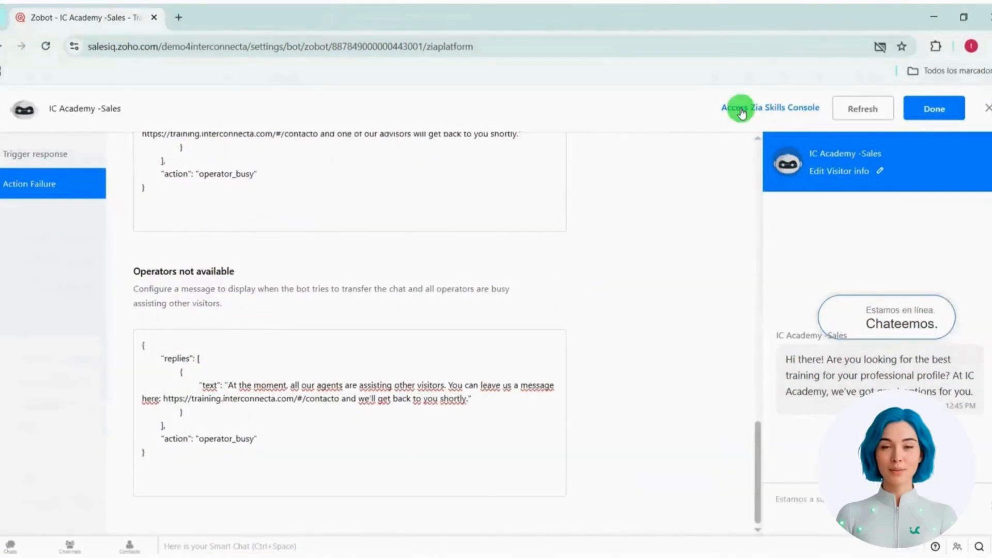
Open the Zia Skills Console
left_click(739, 109)
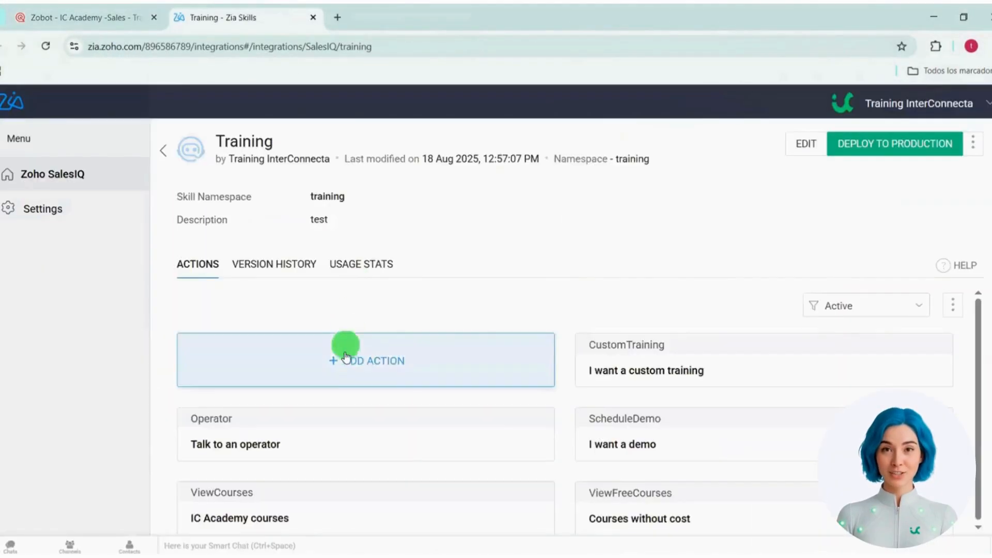
left_click(377, 361)
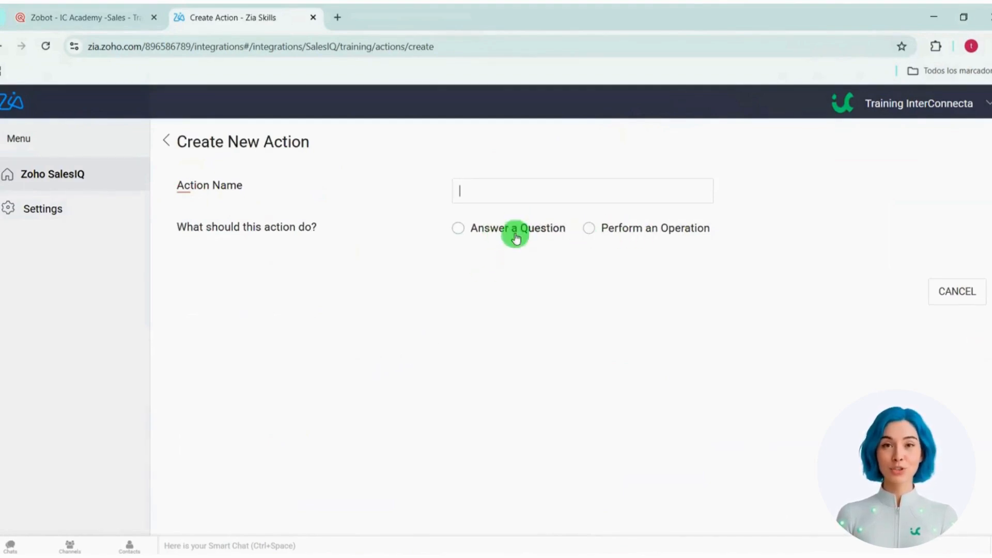
left_click(484, 232)
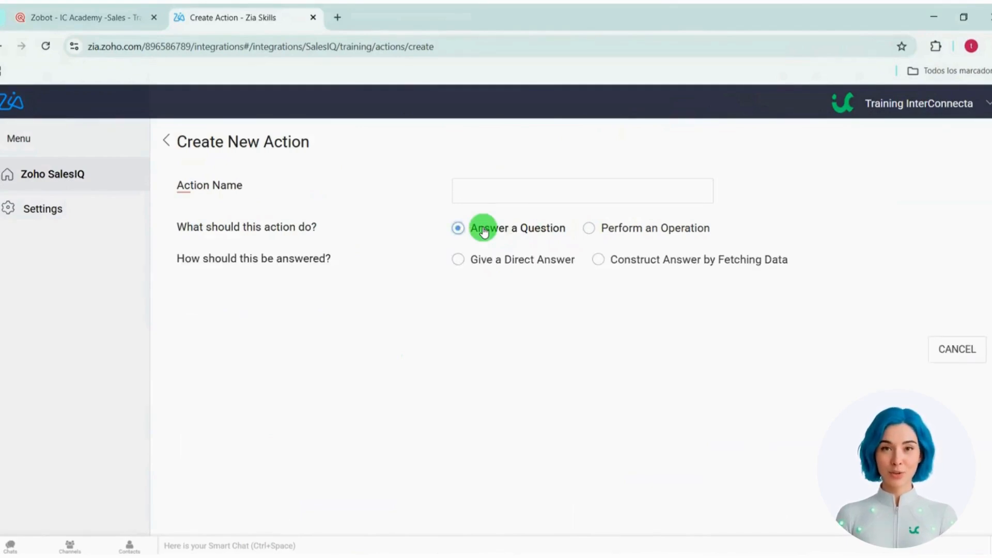
left_click(495, 262)
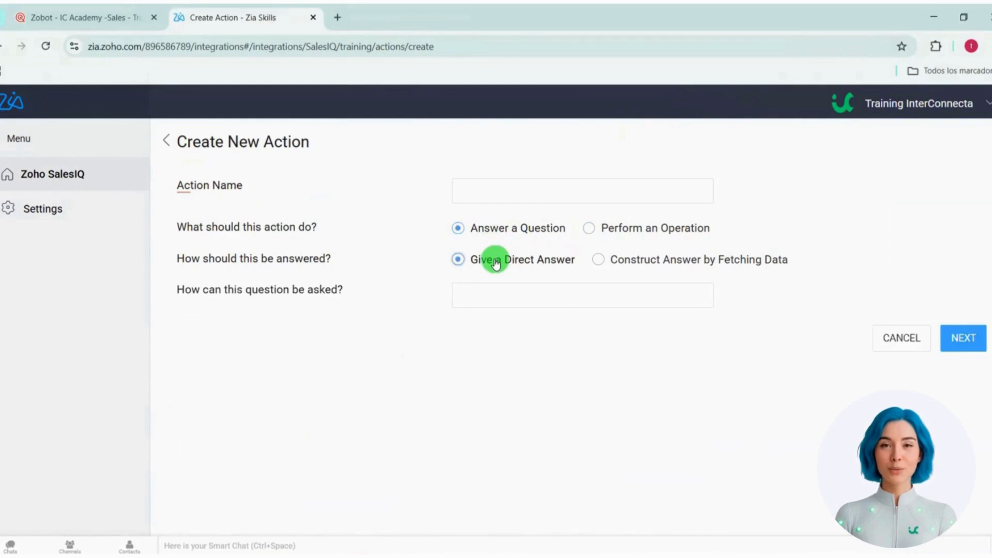
left_click(676, 259)
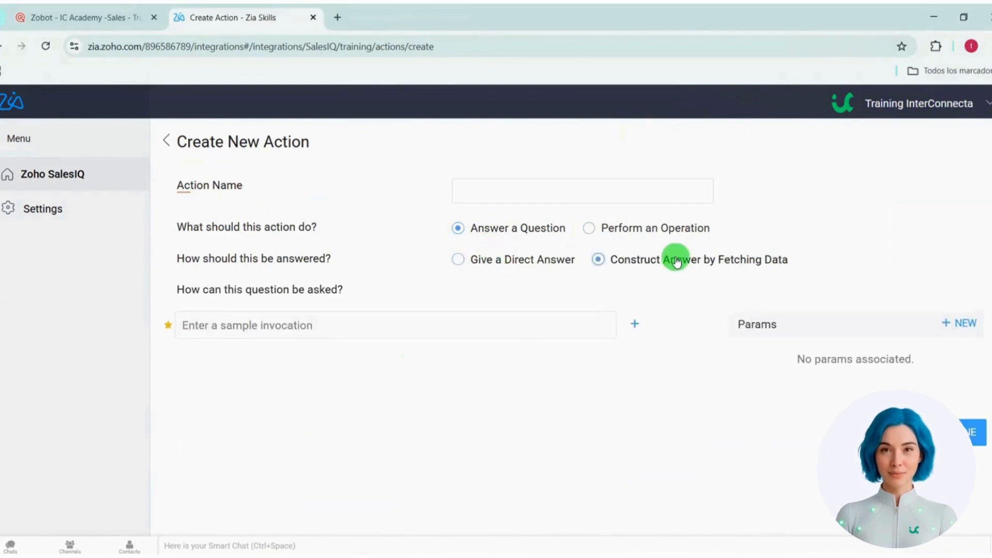
left_click(961, 324)
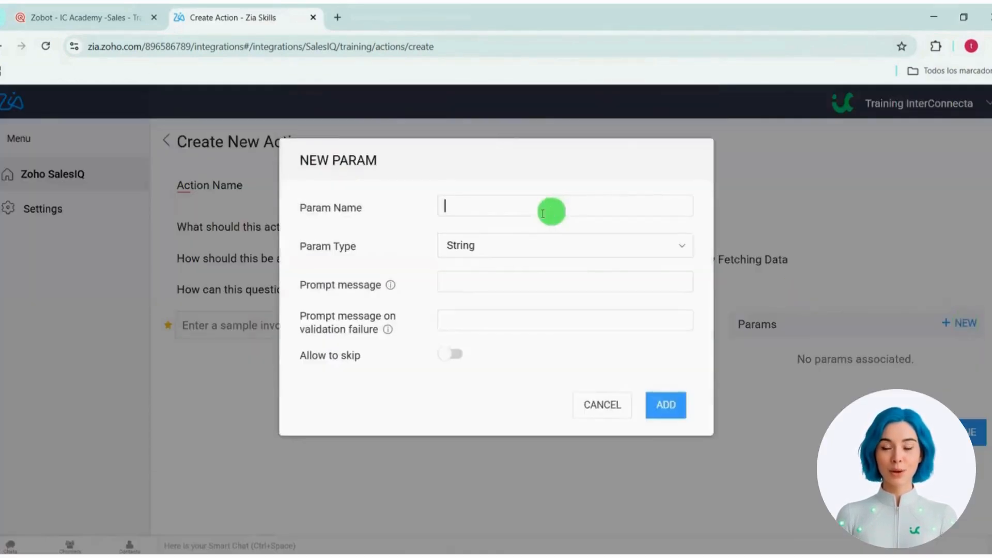
left_click(548, 245)
scroll(571, 370, "down", 3)
left_click(599, 405)
left_click(601, 405)
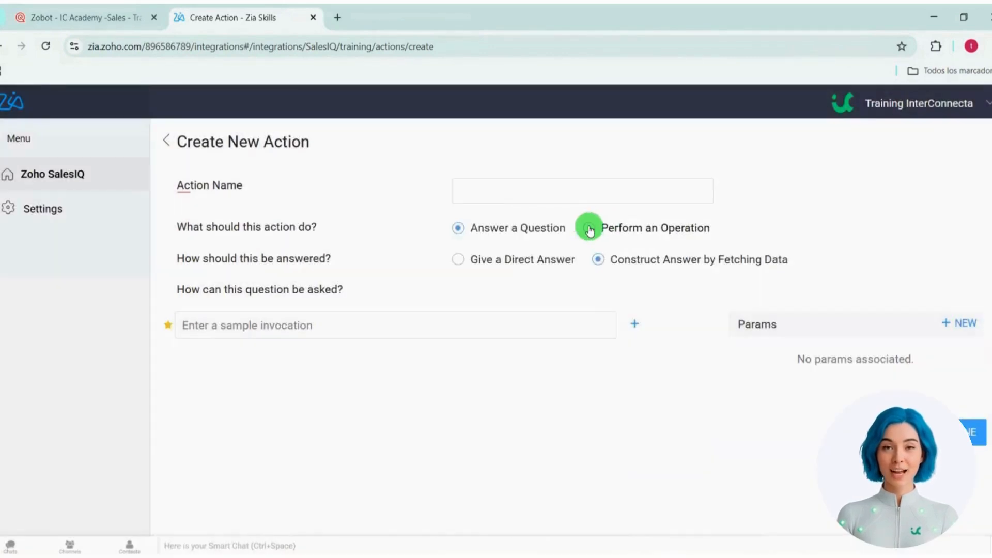
left_click(589, 229)
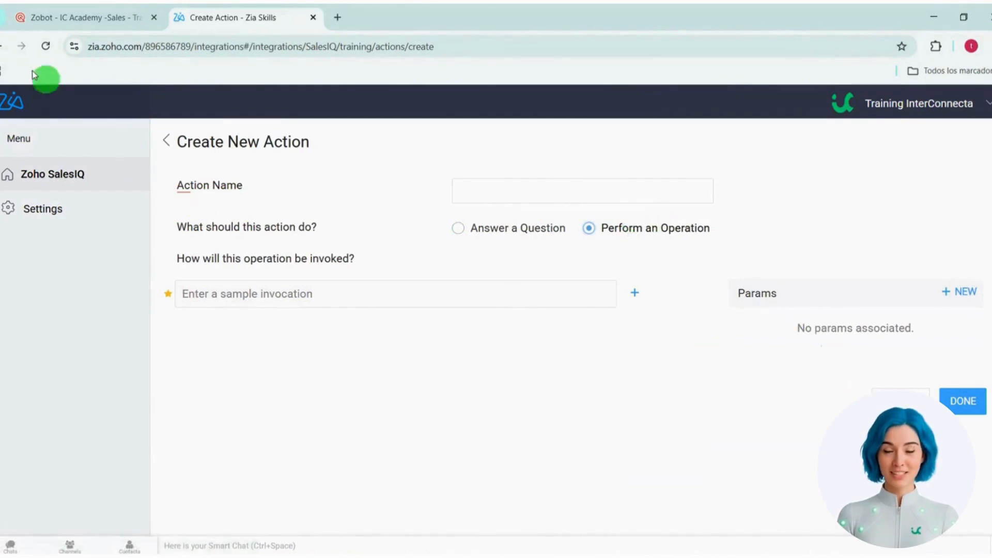
left_click(2, 47)
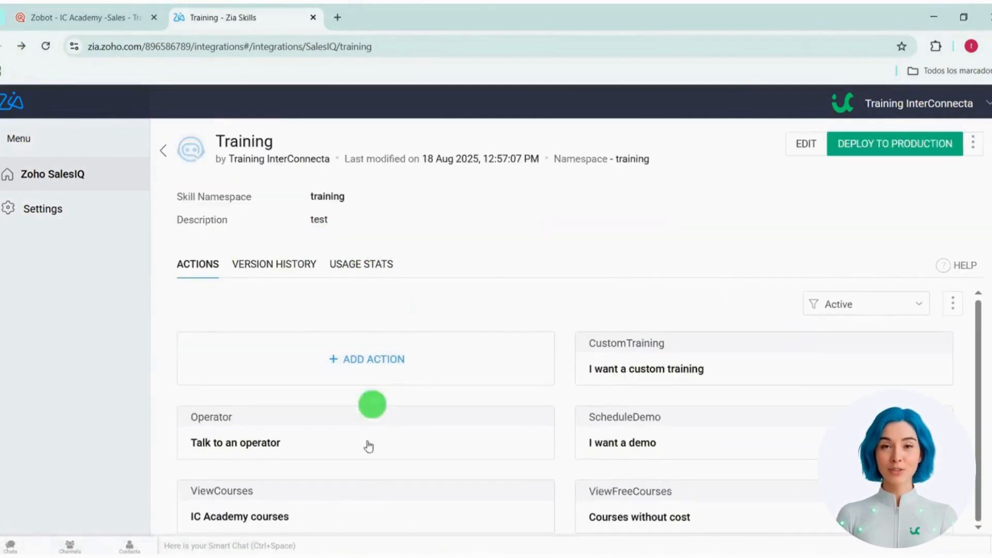
Expand the skill's action cards to review the sample invocations of each action
left_click(509, 489)
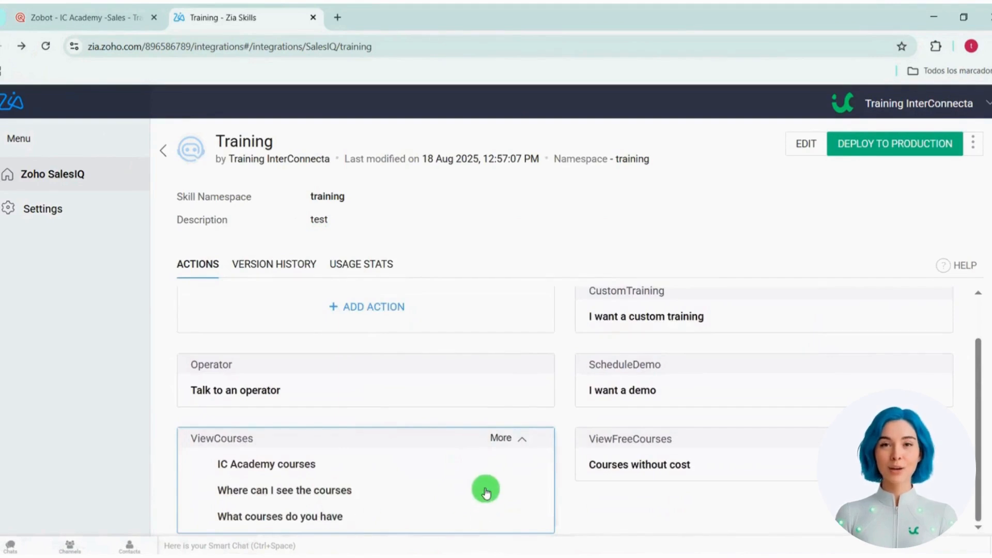
left_click(906, 438)
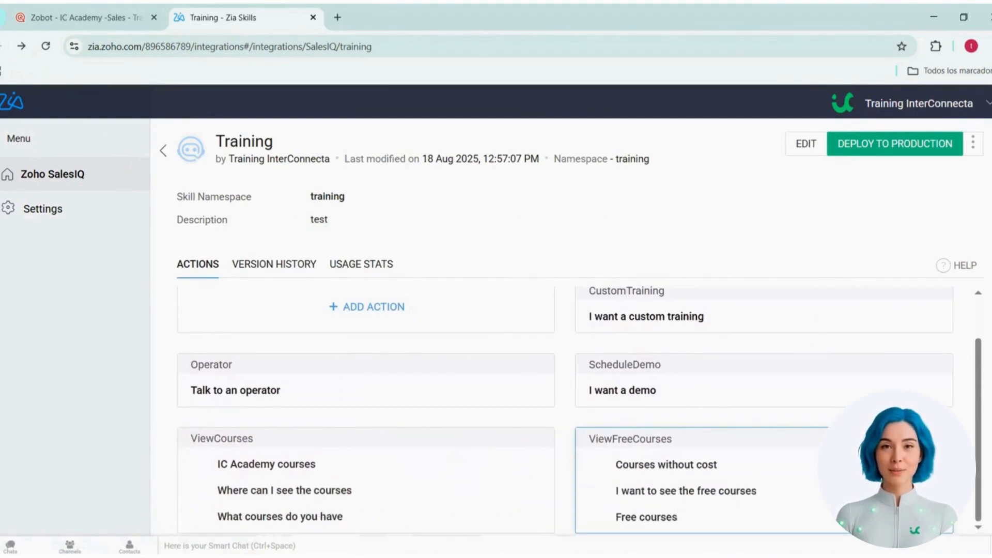
left_click(909, 364)
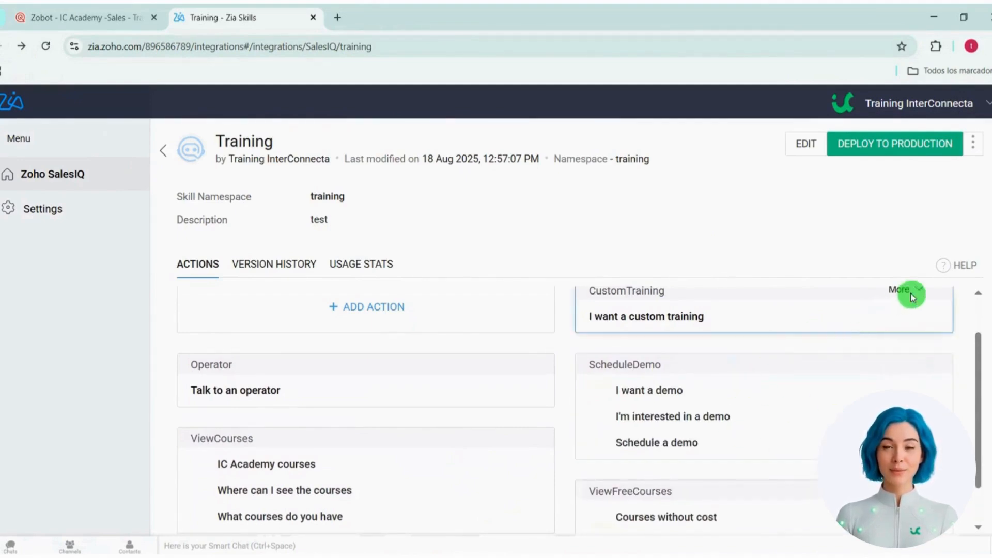
left_click(907, 291)
scroll(770, 369, "up", 1)
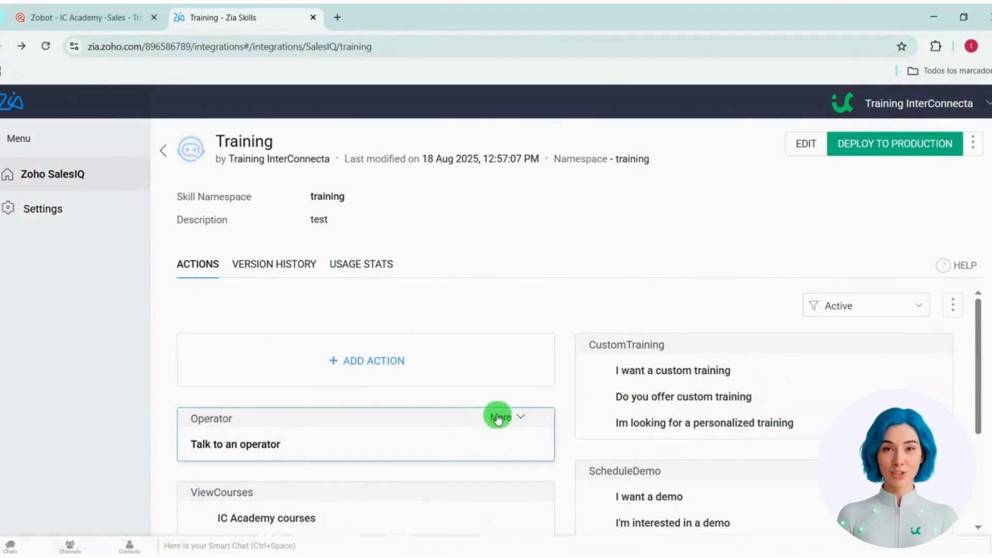
left_click(499, 416)
scroll(433, 445, "down", 1)
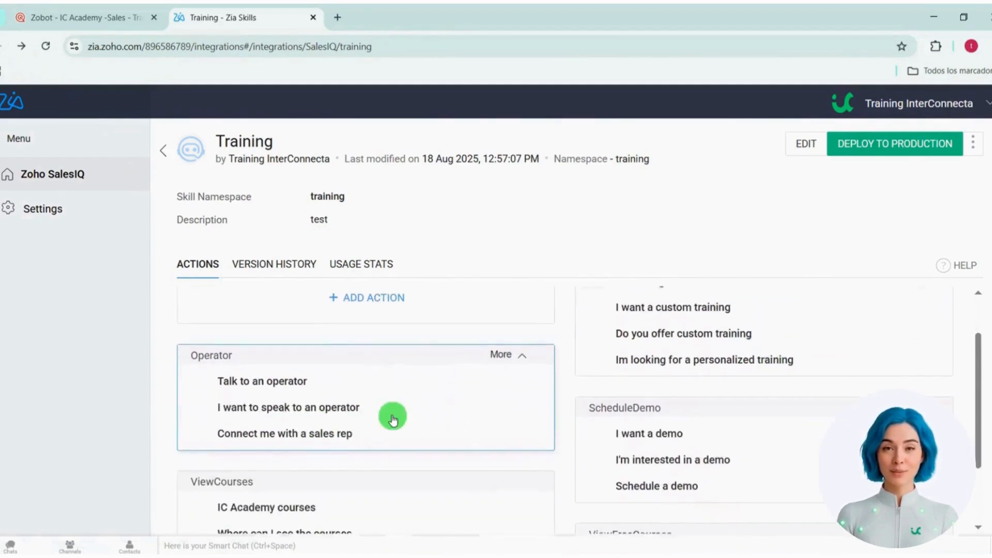
scroll(392, 414, "up", 1)
Examine the CustomTraining action's details and the Operator action's follow-up suggestion options
left_click(619, 350)
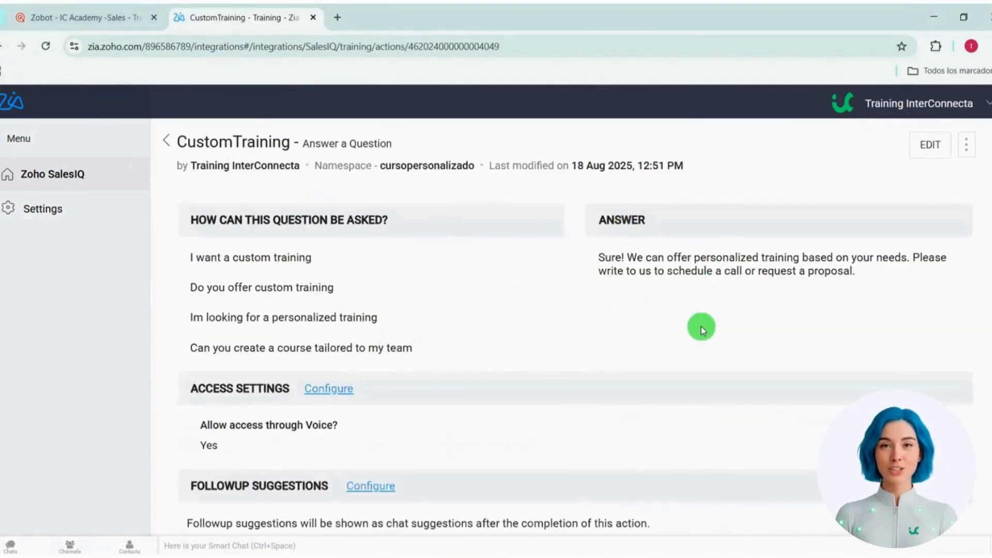
scroll(699, 326, "down", 1)
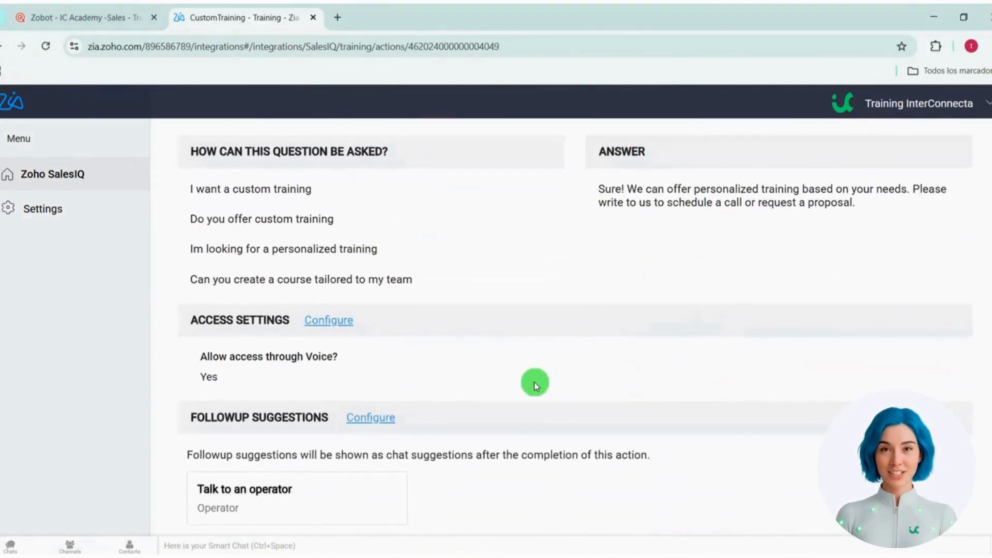
left_click(349, 487)
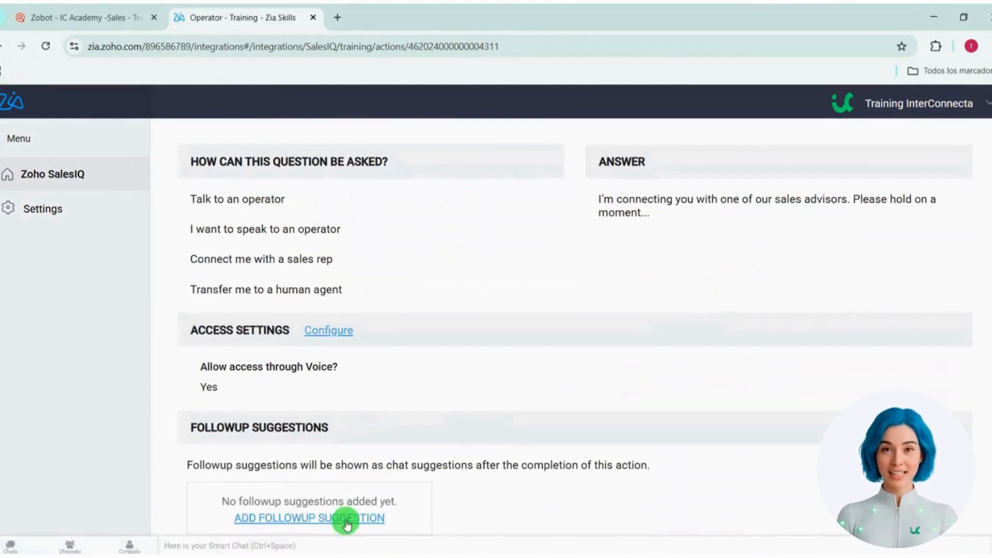
left_click(347, 518)
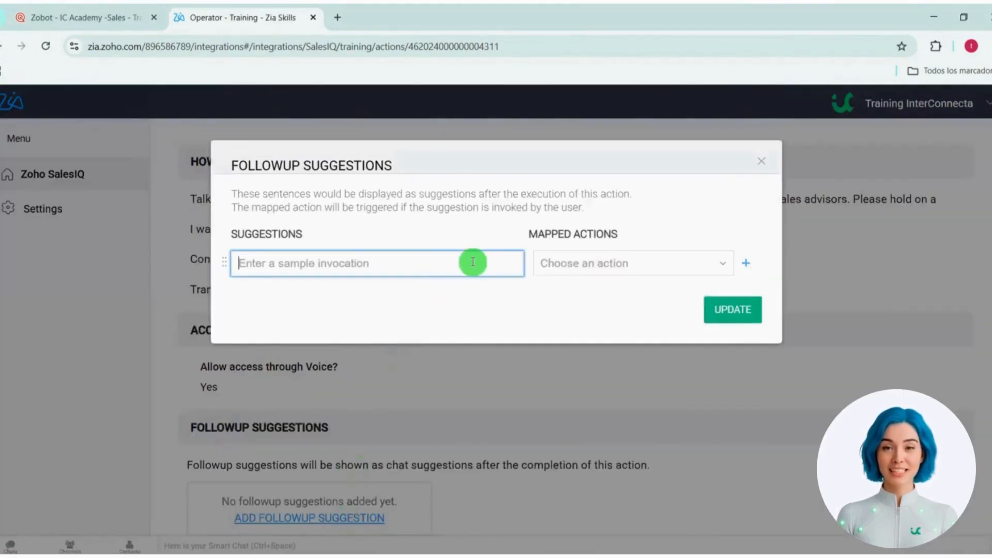
left_click(579, 264)
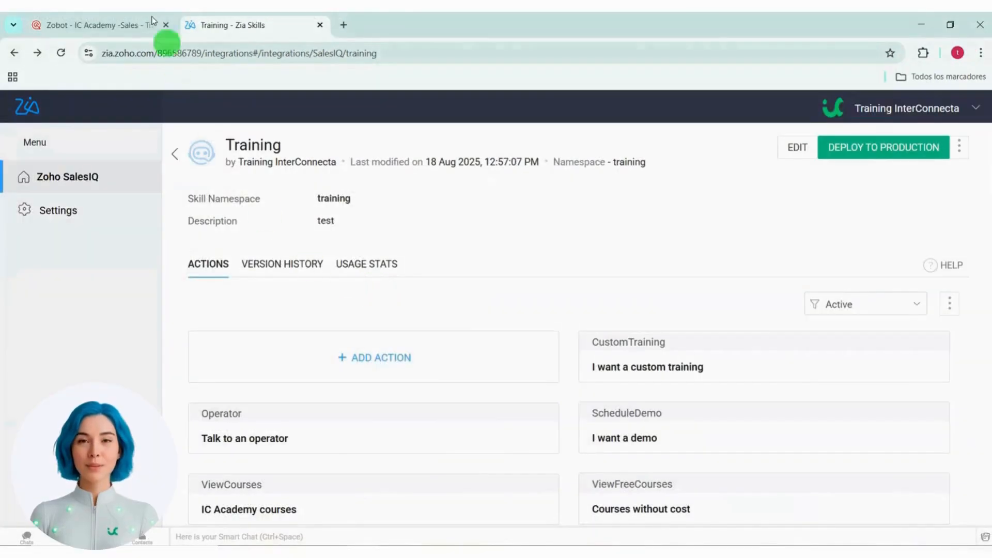
Test the bot preview by asking "I want a custom training" and choosing the Talk to an operator suggestion
left_click(152, 22)
left_click(842, 488)
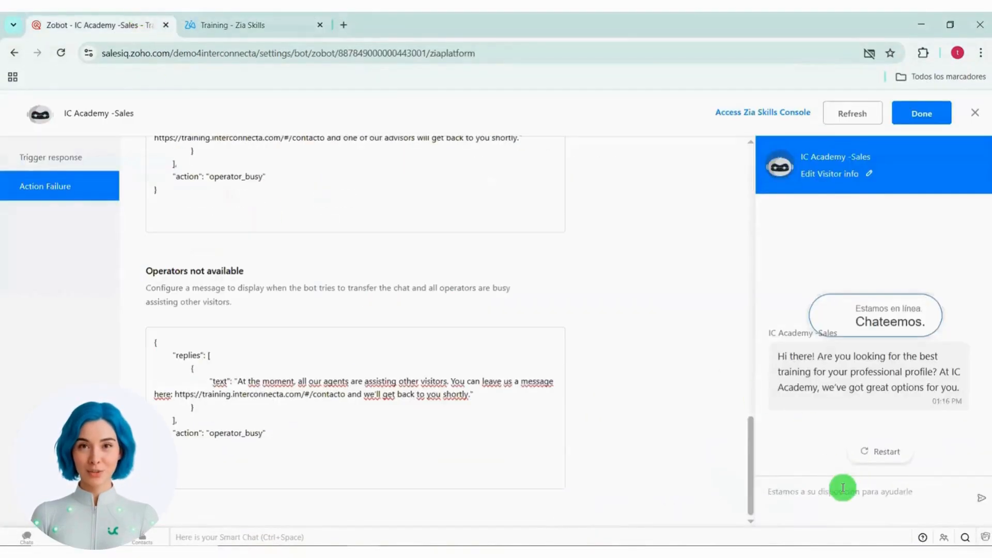
type("I want a custom training")
left_click(980, 499)
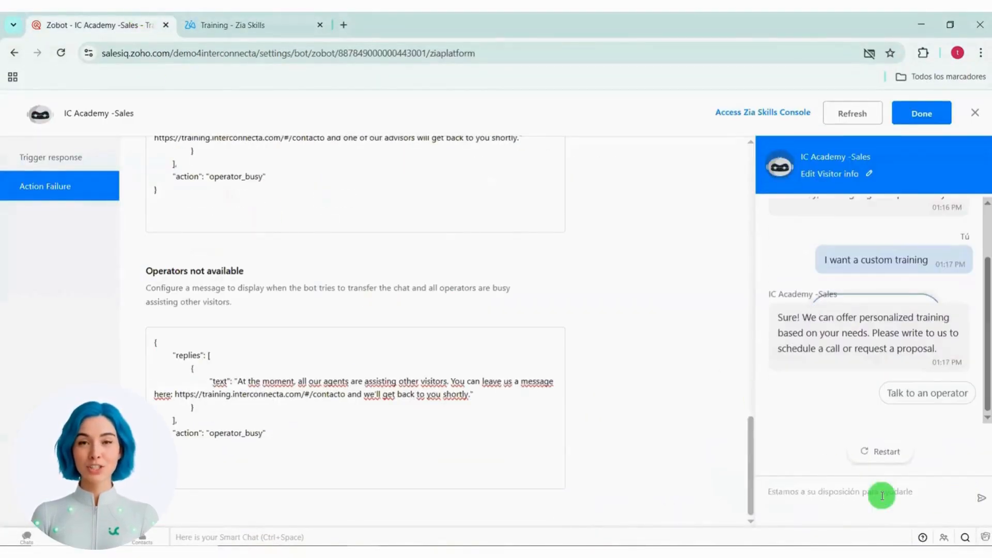
left_click(918, 395)
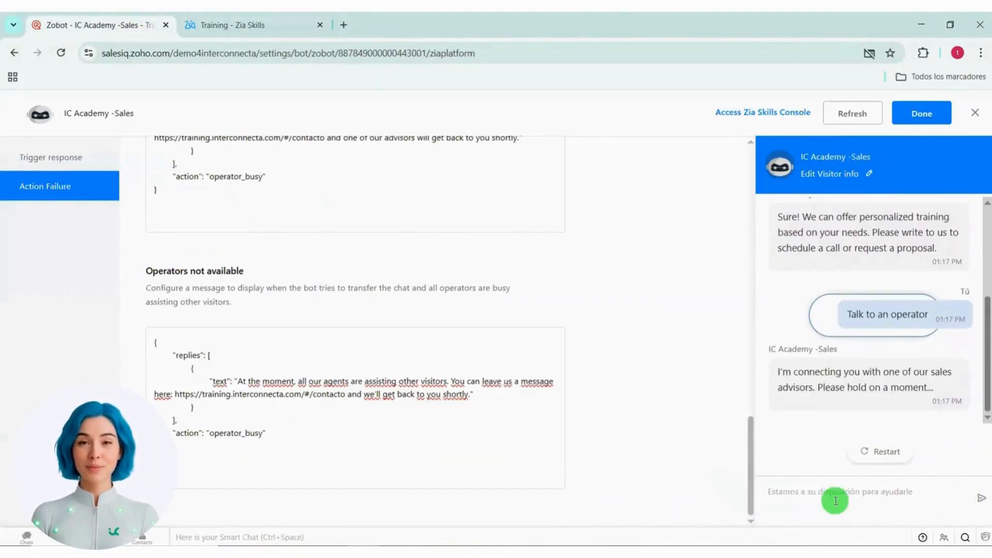
Deploy the modified CustomTraining and ScheduleDemo actions to production as a minor release
left_click(245, 24)
left_click(883, 148)
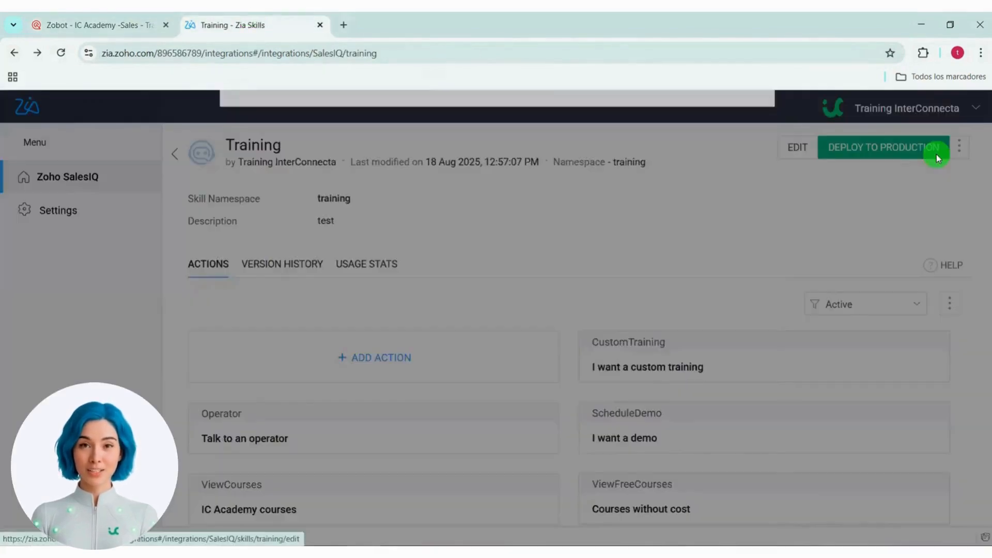
scroll(362, 289, "down", 1)
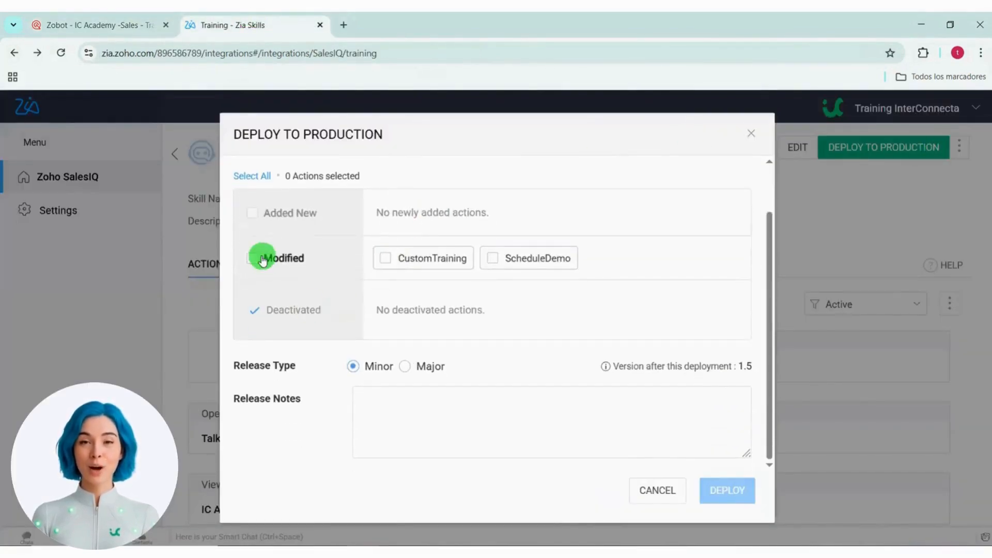
left_click(256, 257)
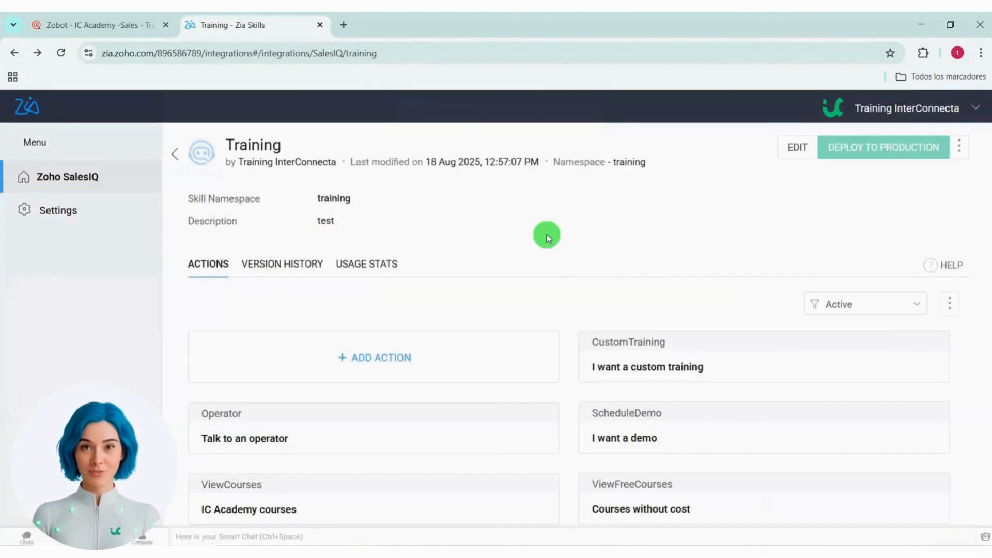
Review the skill's version history
left_click(279, 263)
scroll(362, 382, "down", 3)
scroll(367, 369, "up", 3)
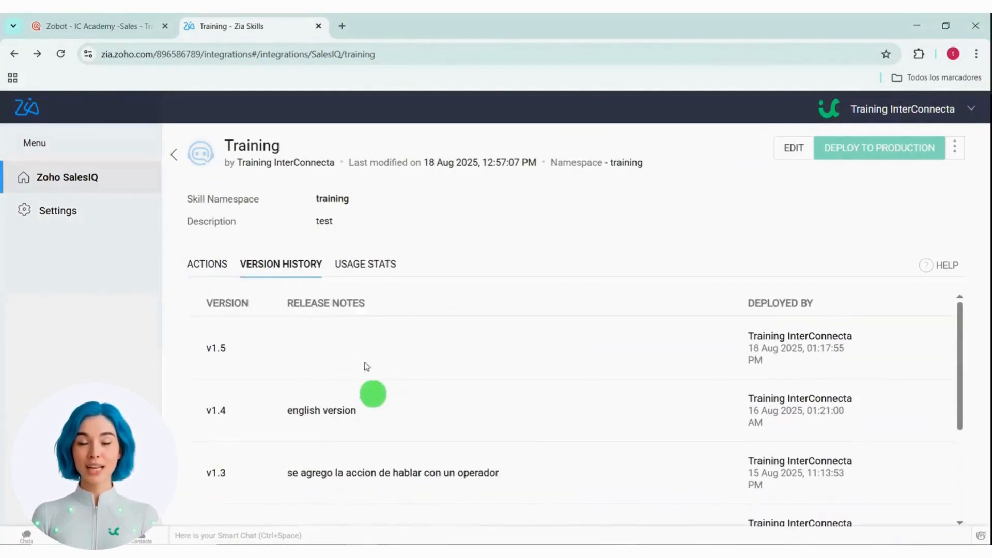
left_click(351, 264)
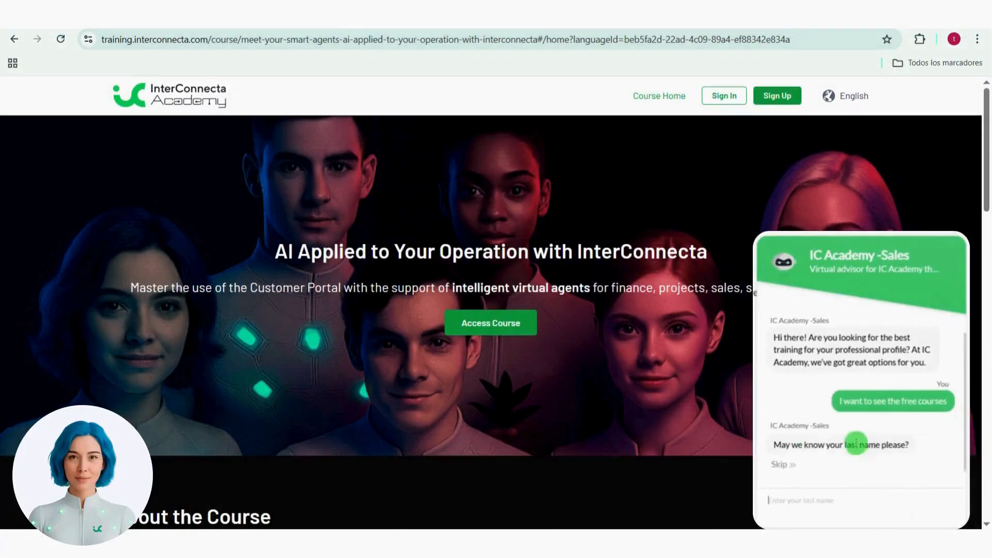
Test the bot on the academy website chat, entering the visitor's last name and e-mail and picking the Ventas department
type("Cianni")
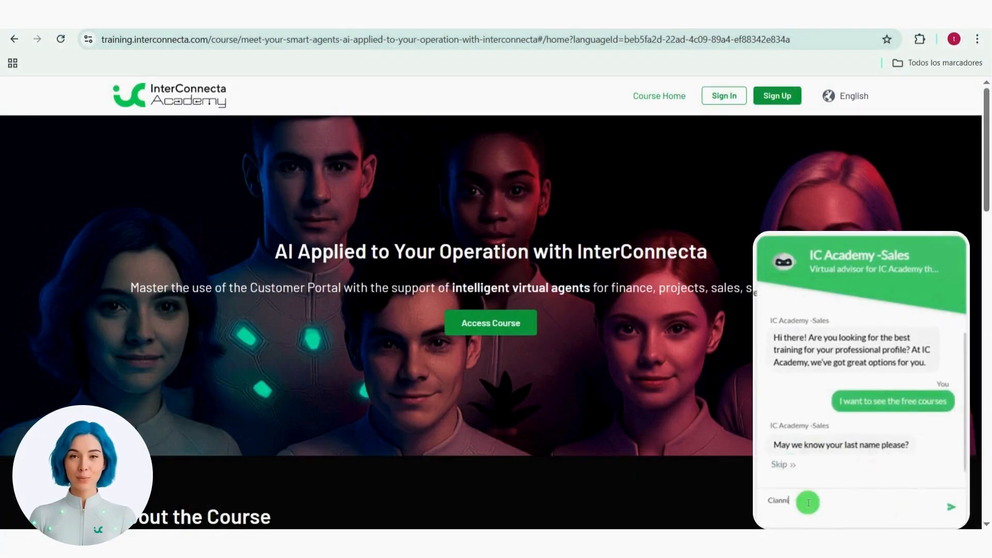
key("Return")
type("ludmila@test.com")
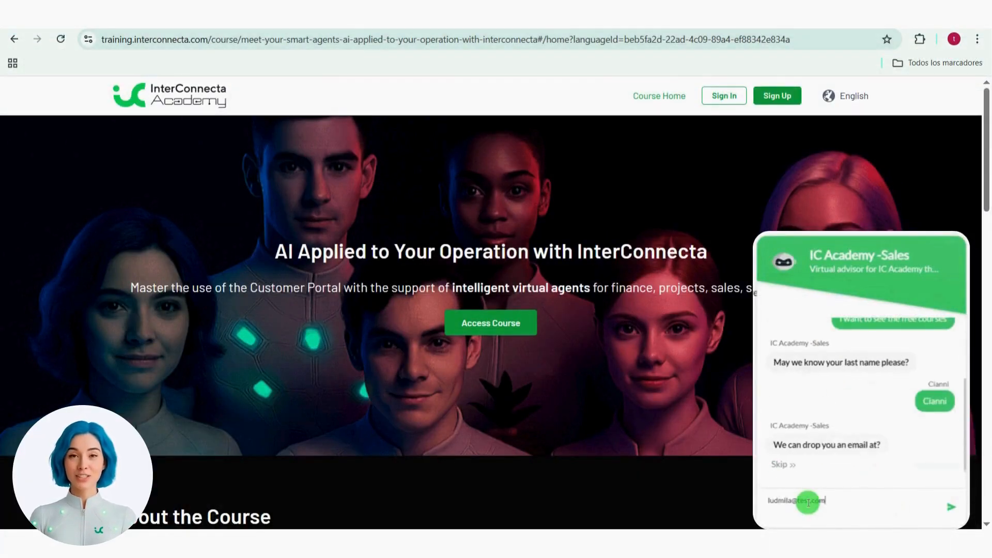
key("Return")
left_click(836, 455)
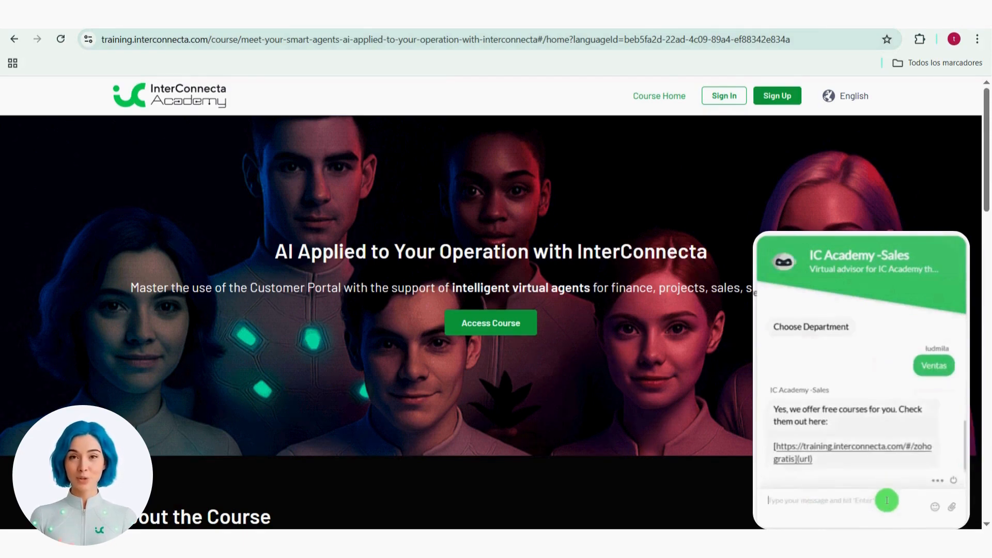
Follow the link from the bot's reply and browse the Free Zoho Trials page
left_click(852, 445)
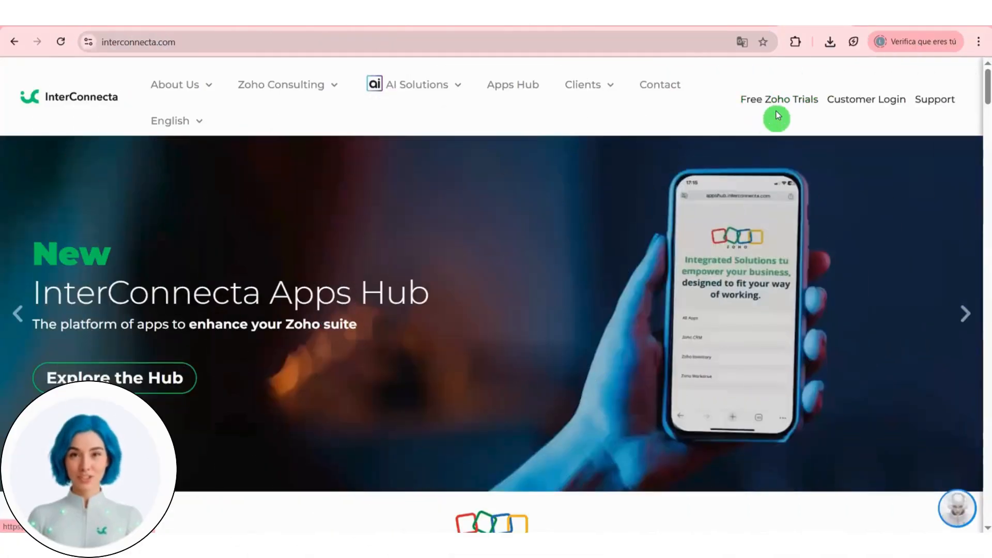
left_click(773, 99)
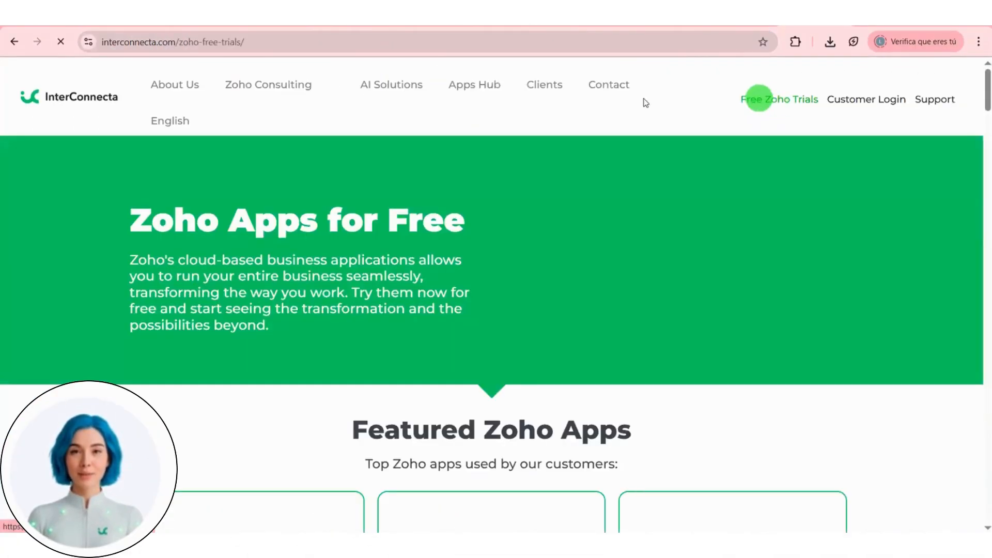
scroll(540, 302, "down", 10)
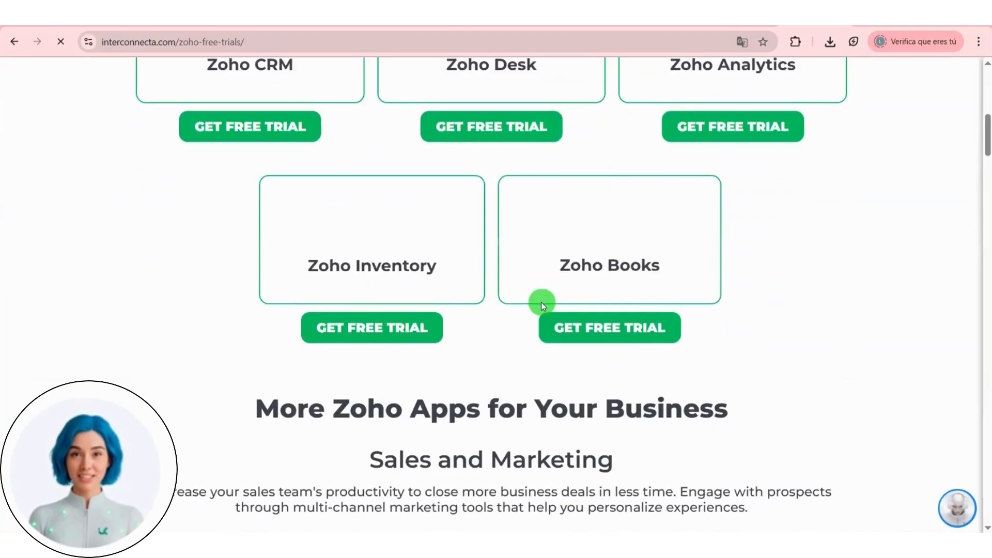
scroll(541, 302, "down", 7)
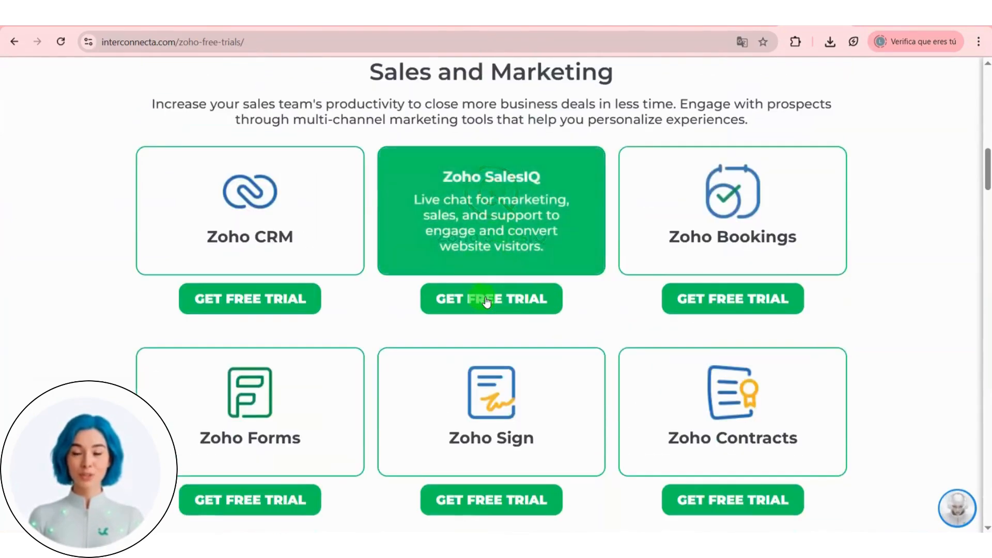